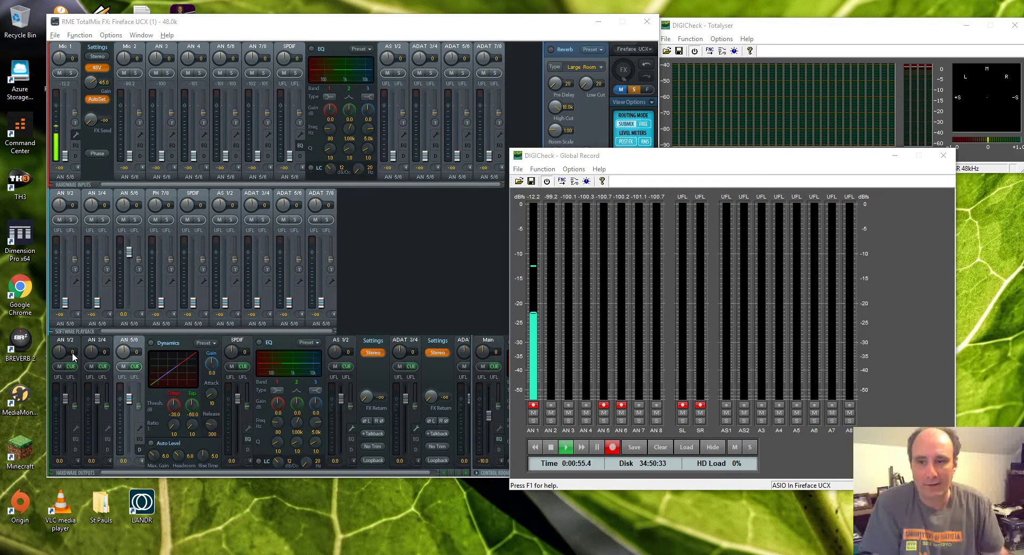
Bring the mixer forward and enable loopback on the AN 5/6 output.
{"action": "left_click", "coordinate": [139, 338]}
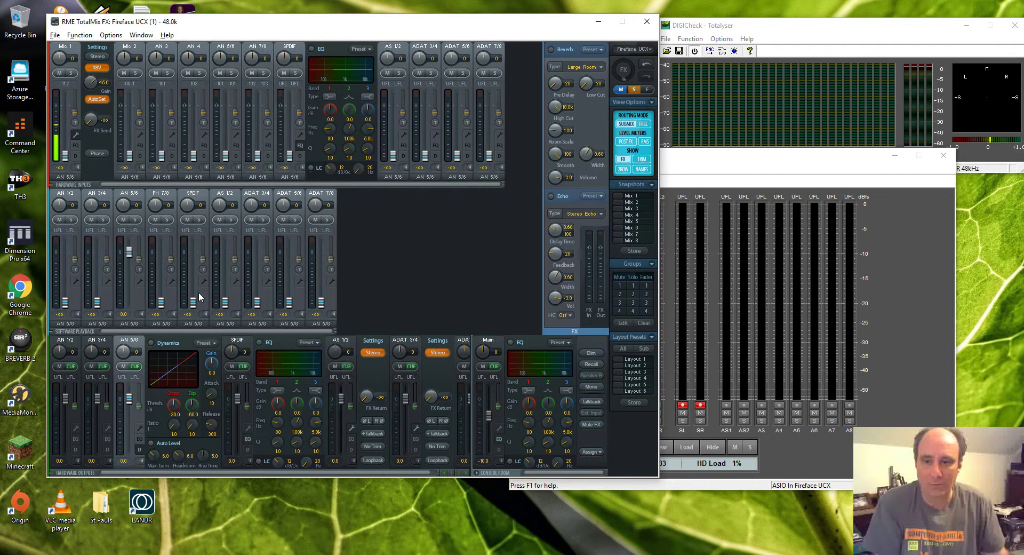
{"action": "left_click", "coordinate": [140, 430]}
{"action": "left_click", "coordinate": [161, 460]}
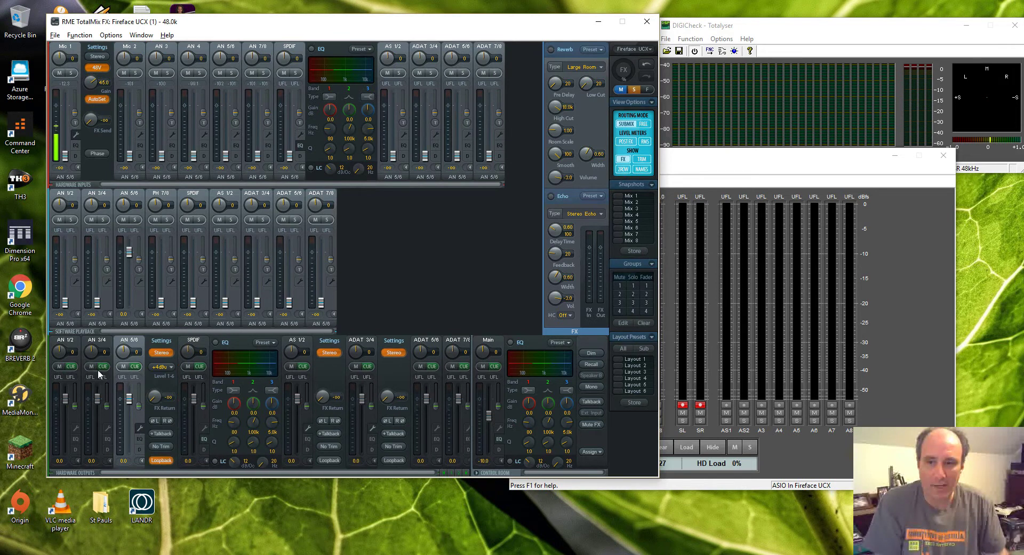
Show the DIGICheck Totalyser and set Mic 1 to about -39 dB.
{"action": "left_click", "coordinate": [805, 45]}
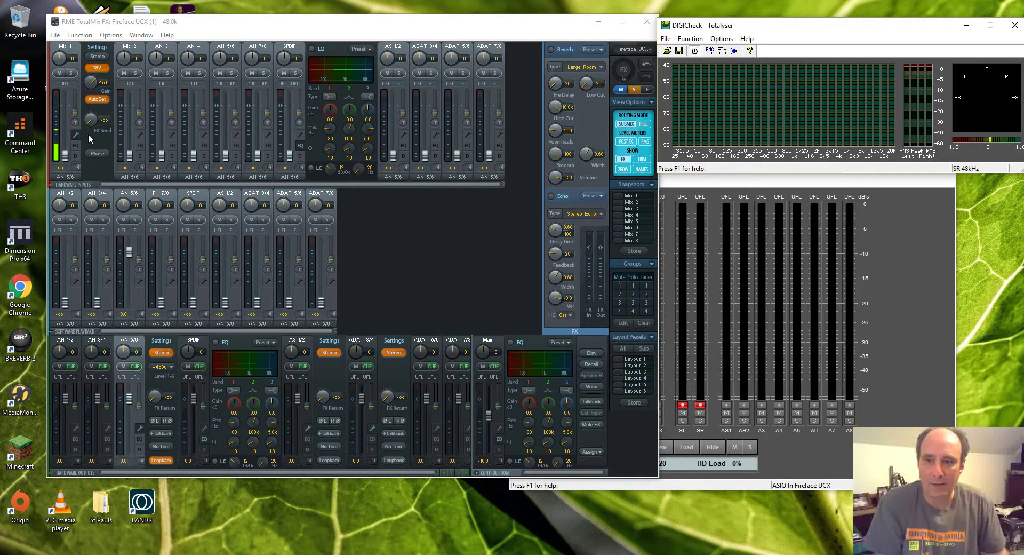
{"action": "left_click_drag", "start_coordinate": [68, 156], "coordinate": [67, 132]}
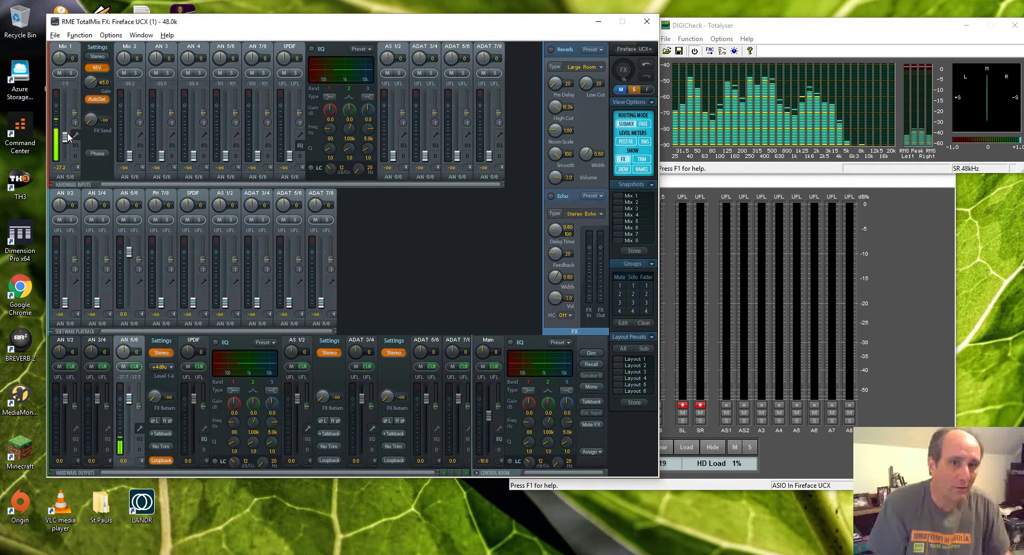
{"action": "left_click_drag", "start_coordinate": [68, 131], "coordinate": [67, 139]}
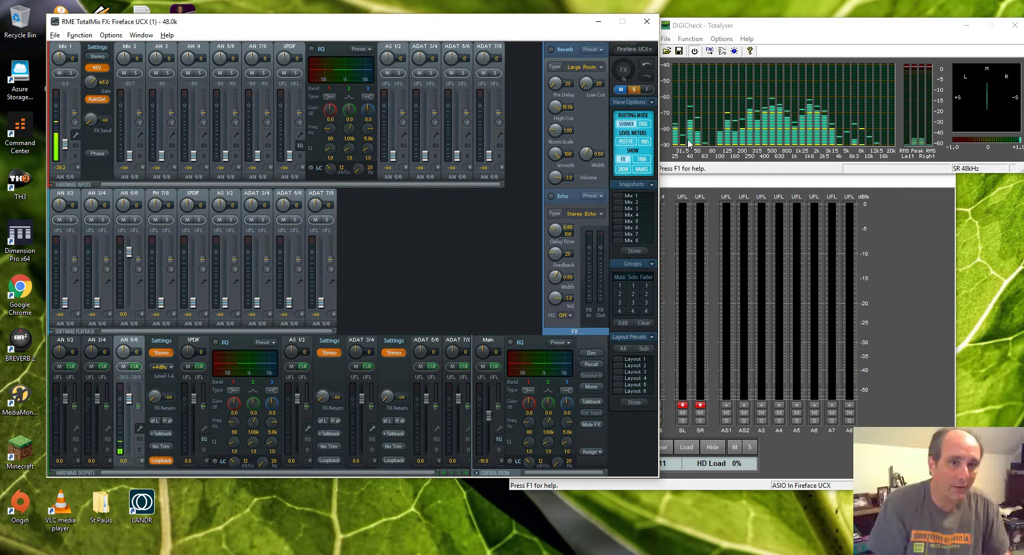
Make AN 5/6 dynamics an expander with ratio about 3.7 and a lower threshold.
{"action": "left_click", "coordinate": [140, 449]}
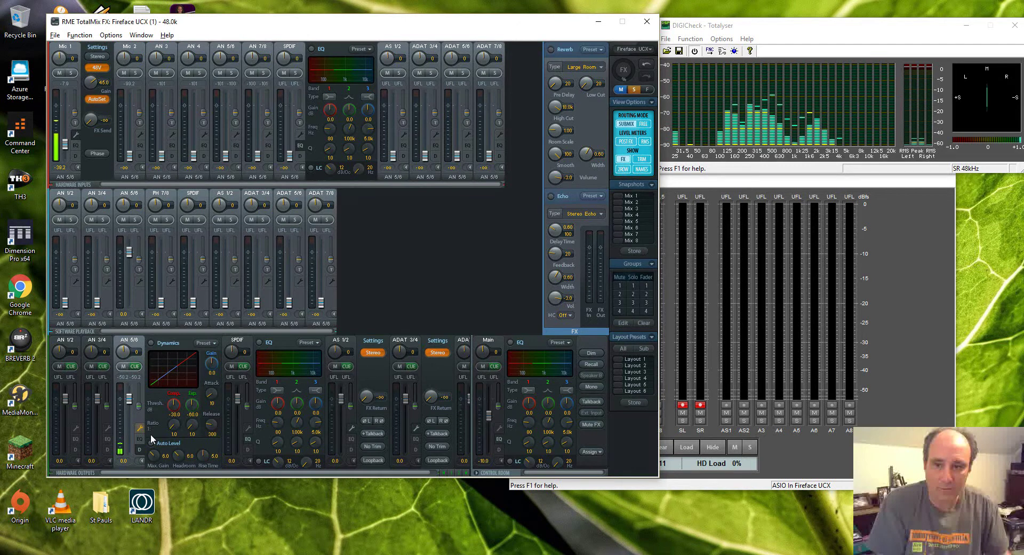
{"action": "left_click", "coordinate": [150, 343]}
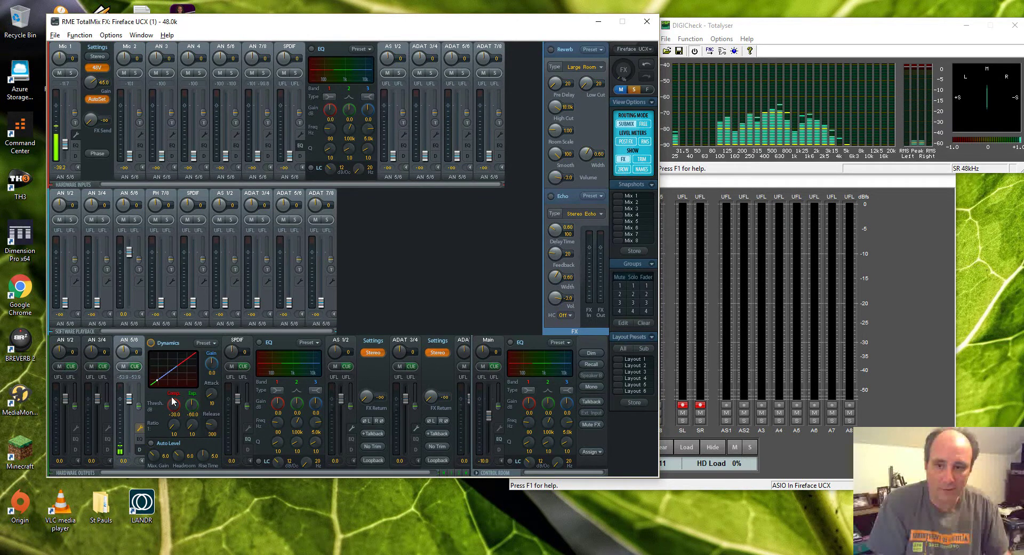
{"action": "left_click_drag", "start_coordinate": [175, 425], "coordinate": [177, 401]}
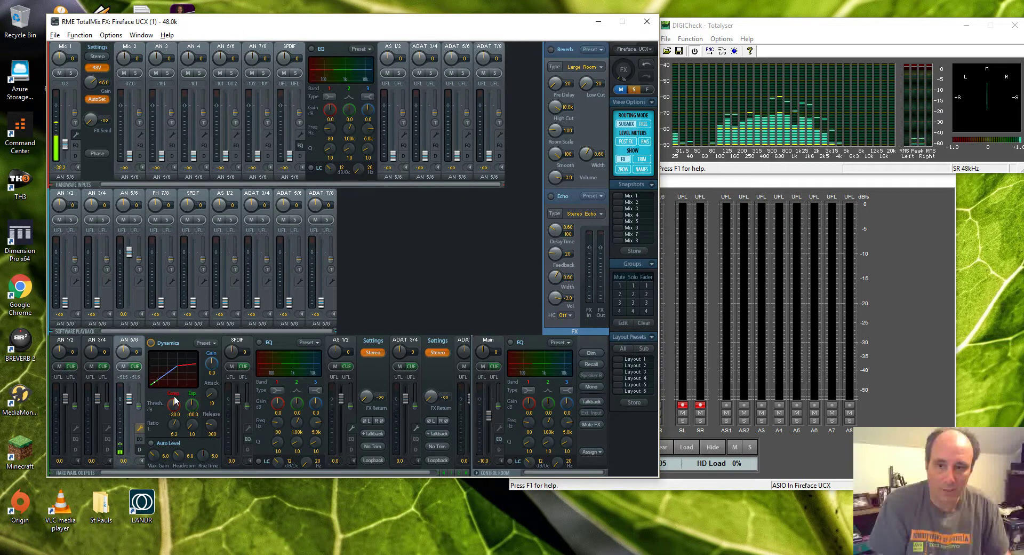
{"action": "left_click_drag", "start_coordinate": [174, 404], "coordinate": [174, 417]}
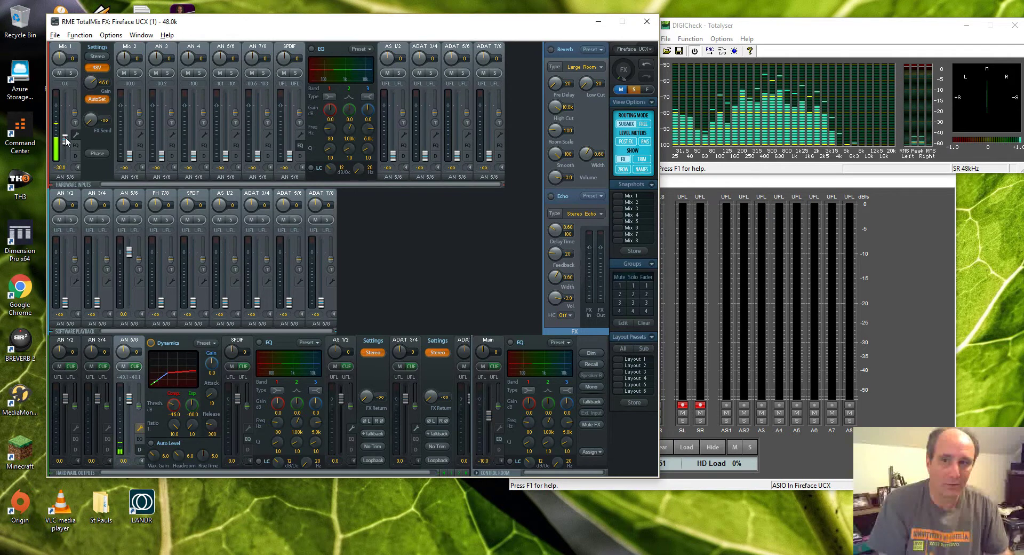
Settle the Mic 1 fader at about -44 dB.
{"action": "left_click_drag", "start_coordinate": [64, 139], "coordinate": [67, 133]}
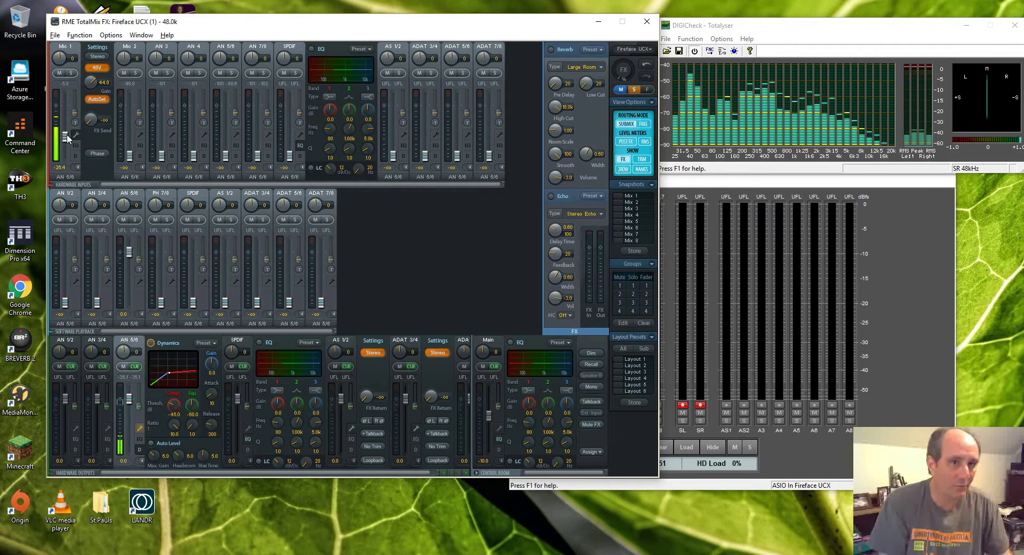
{"action": "left_click_drag", "start_coordinate": [67, 134], "coordinate": [67, 144]}
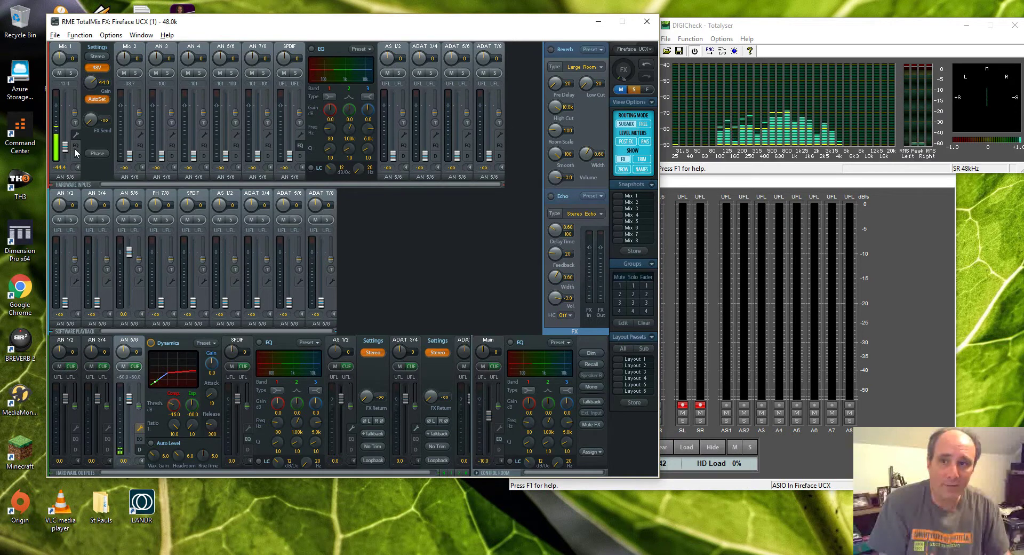
Give Mic 1 EQ with a 24 dB/oct low cut, raise it to -20 dB, show AN 5/6 EQ.
{"action": "left_click", "coordinate": [75, 140]}
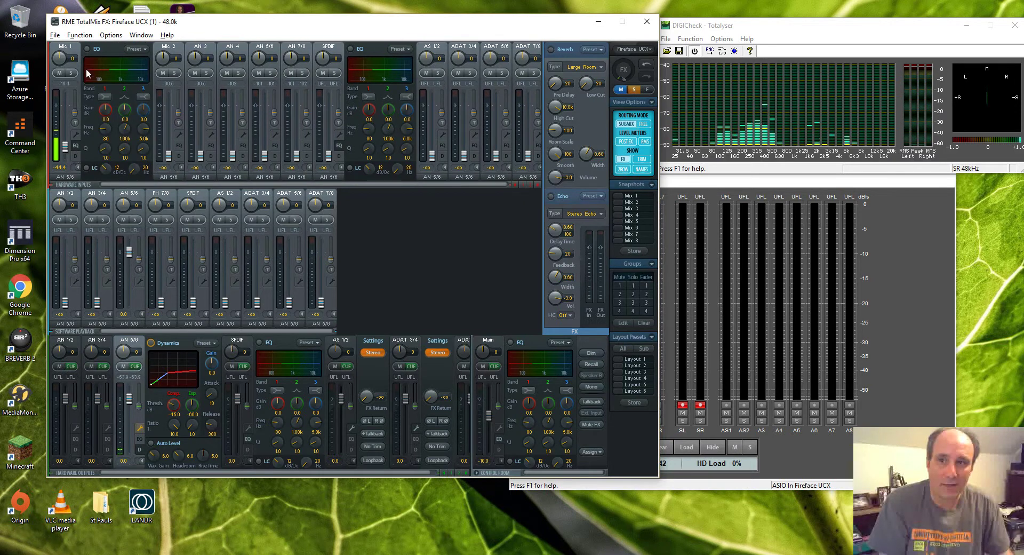
{"action": "left_click", "coordinate": [86, 49]}
{"action": "left_click", "coordinate": [86, 167]}
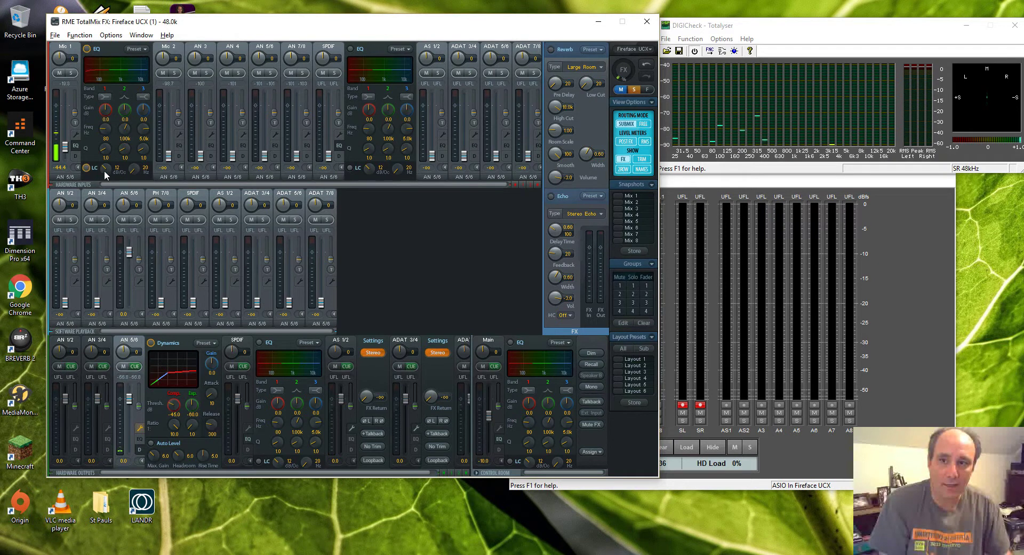
{"action": "left_click_drag", "start_coordinate": [104, 170], "coordinate": [106, 161]}
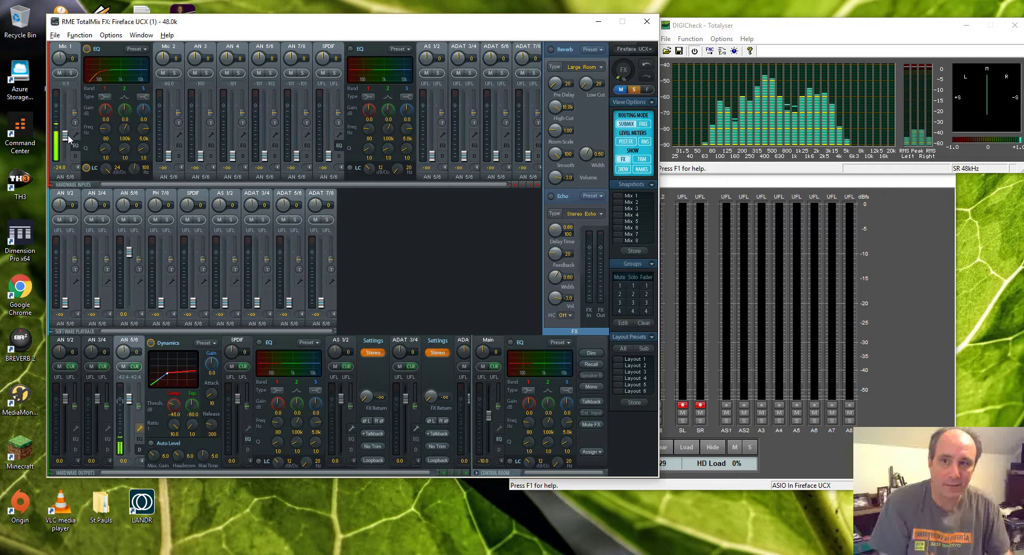
{"action": "mouse_move", "coordinate": [68, 137]}
{"action": "left_mouse_down"}
{"action": "mouse_move", "coordinate": [69, 127]}
{"action": "mouse_move", "coordinate": [71, 139]}
{"action": "left_mouse_up"}
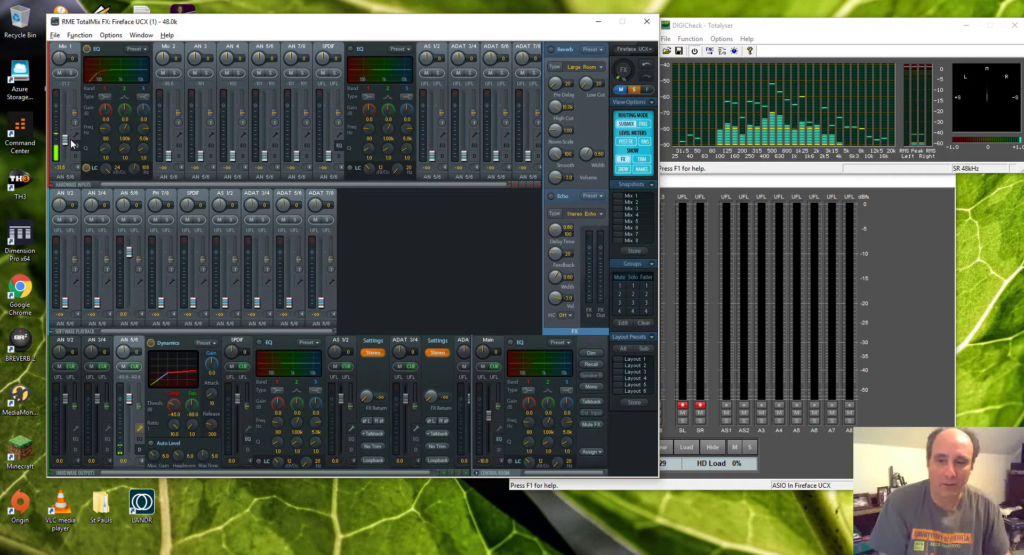
{"action": "left_click", "coordinate": [139, 438]}
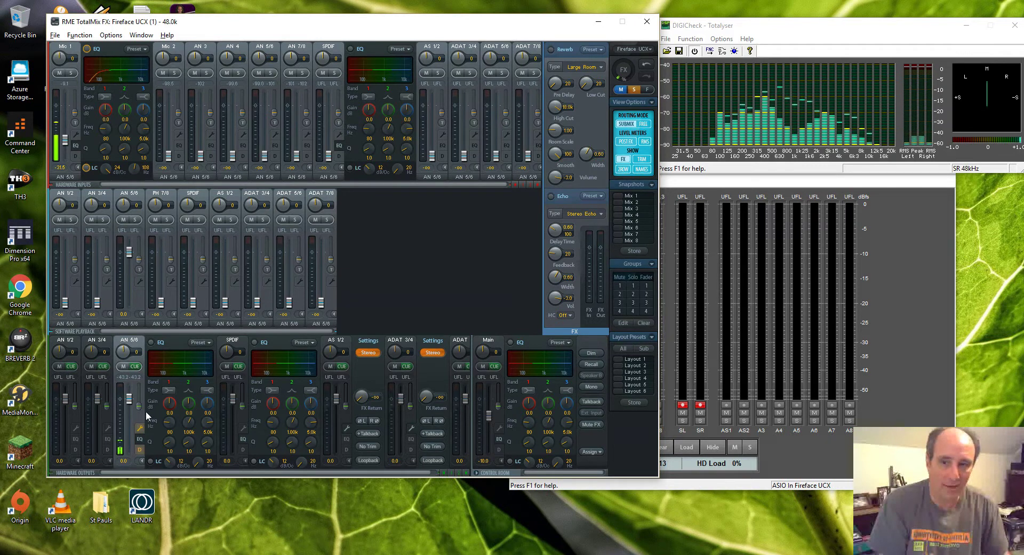
Switch on the AN 5/6 output EQ, view the SPDIF submix, then return to AN 5/6.
{"action": "left_click", "coordinate": [151, 340]}
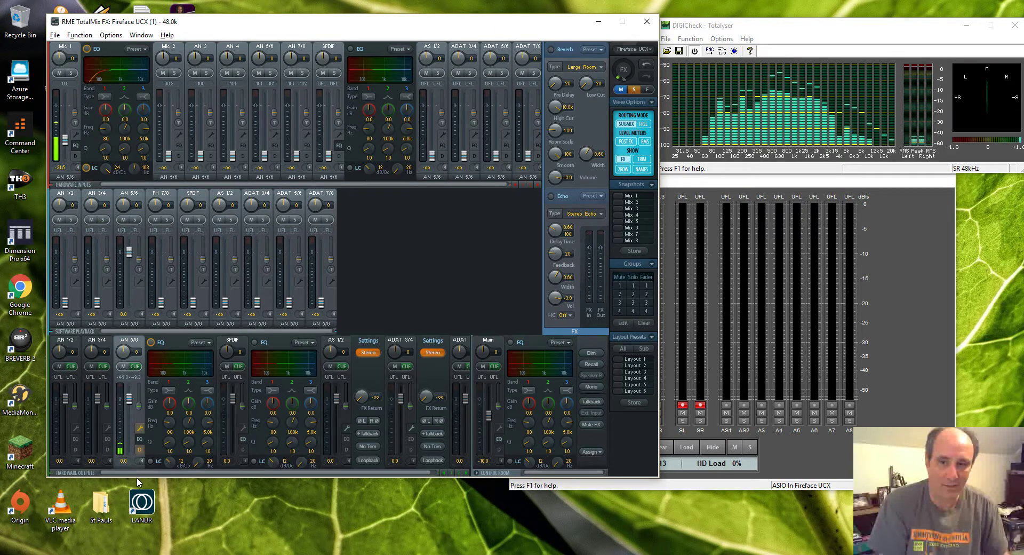
{"action": "left_click", "coordinate": [239, 339]}
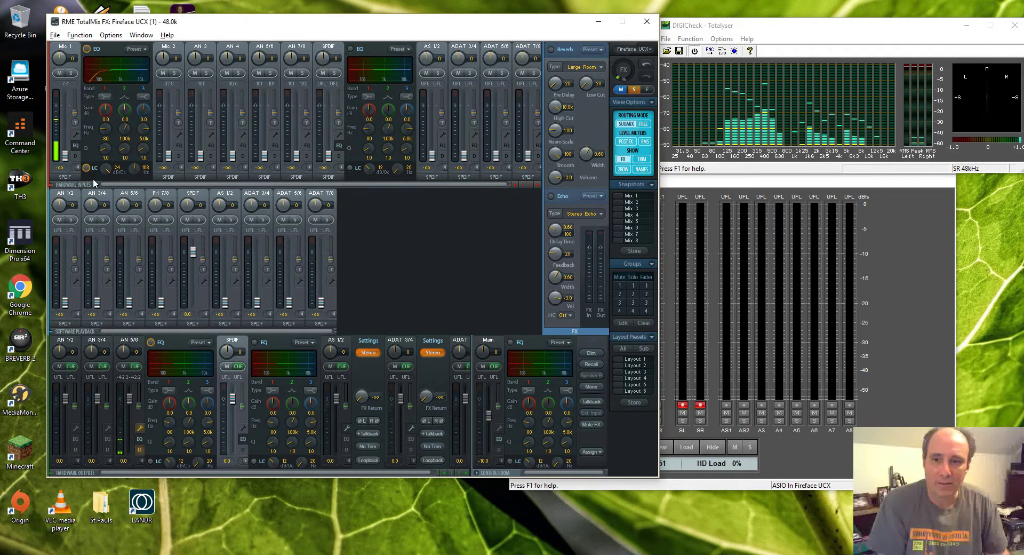
{"action": "left_click", "coordinate": [63, 168]}
Send Mic 1 into the SPDIF output submix at about -22 dB.
{"action": "left_click", "coordinate": [68, 200]}
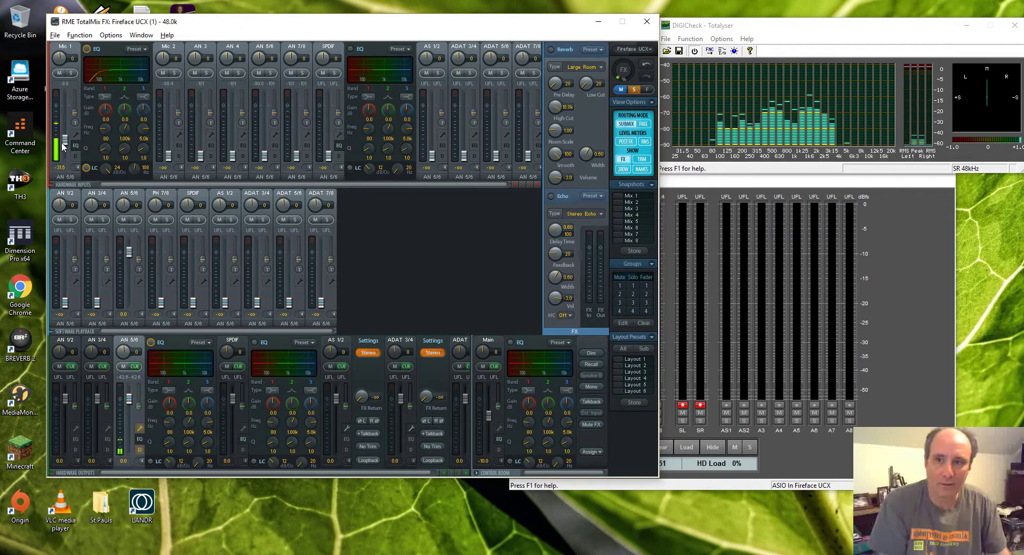
{"action": "left_click", "coordinate": [234, 343]}
{"action": "left_click_drag", "start_coordinate": [65, 156], "coordinate": [66, 132]}
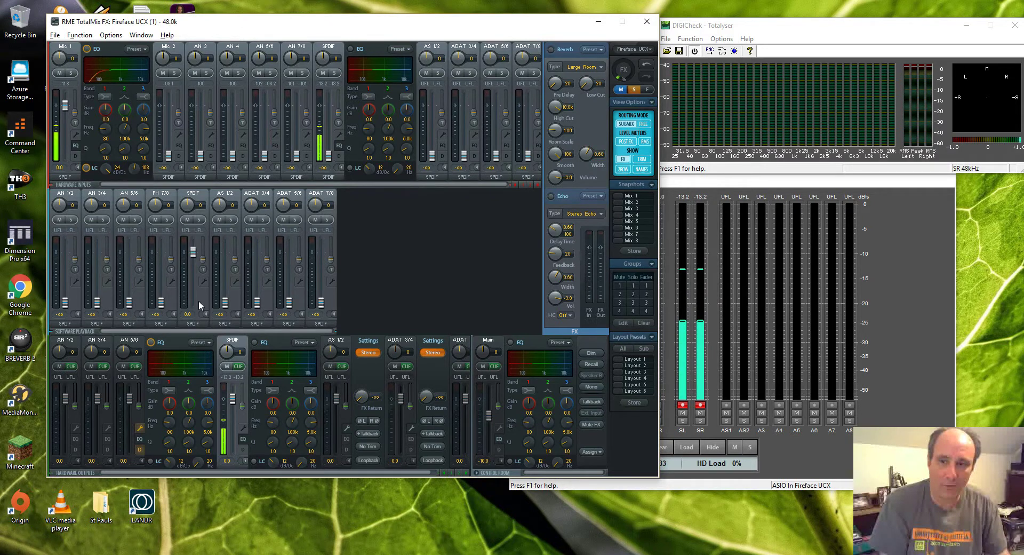
Mix the SPDIF loopback return into AN 5/6 at about -32 dB.
{"action": "left_click", "coordinate": [136, 341]}
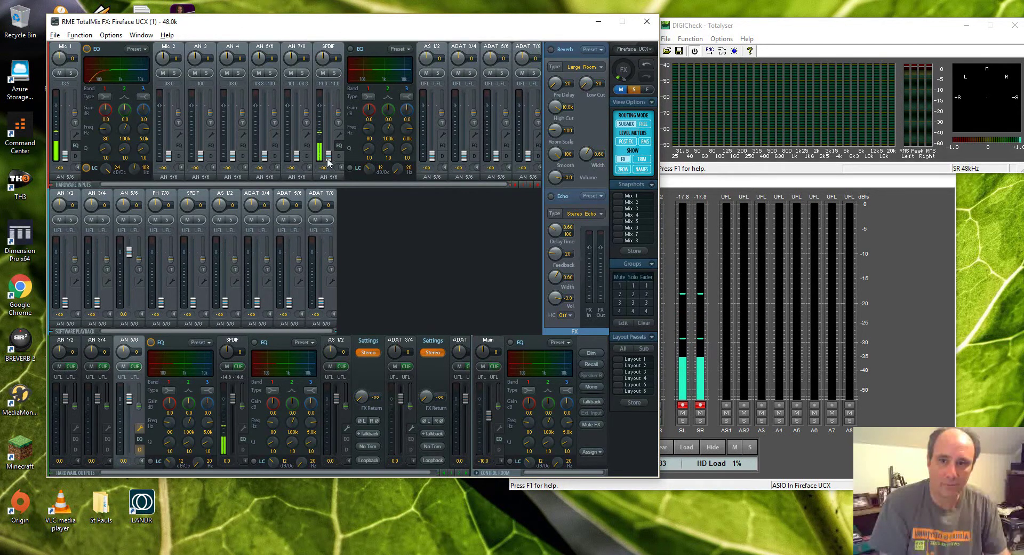
{"action": "left_click_drag", "start_coordinate": [328, 161], "coordinate": [330, 135]}
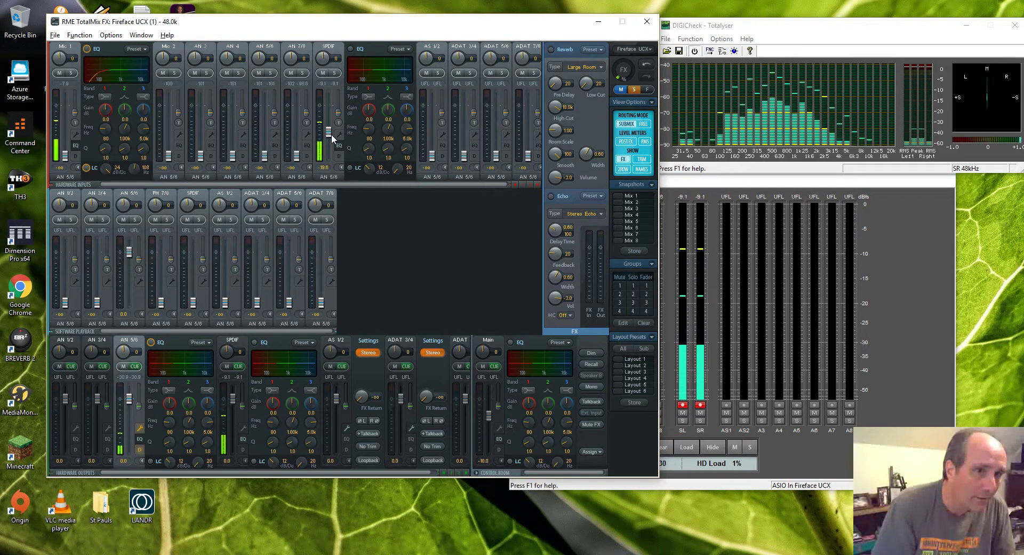
{"action": "left_click_drag", "start_coordinate": [330, 135], "coordinate": [331, 128]}
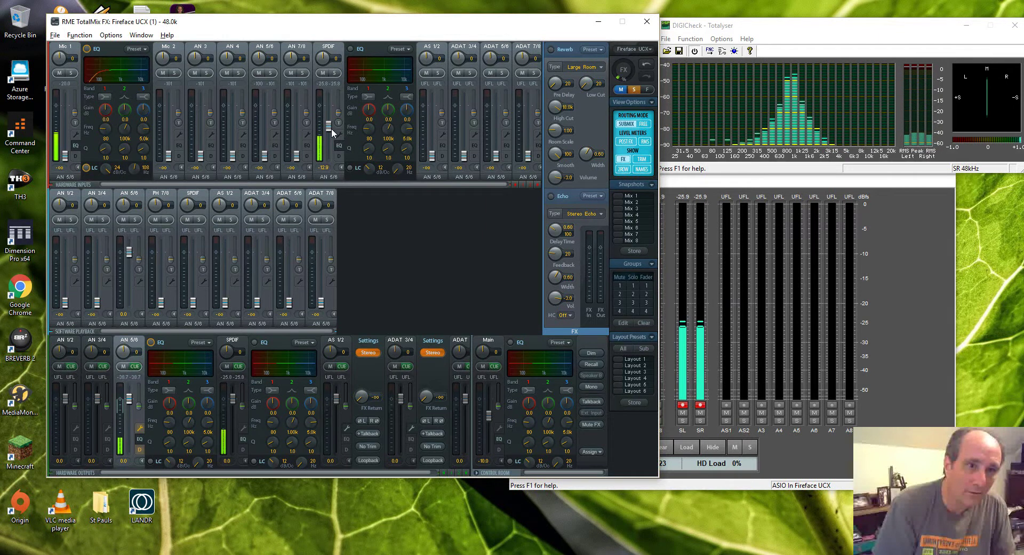
{"action": "left_click_drag", "start_coordinate": [331, 128], "coordinate": [331, 141]}
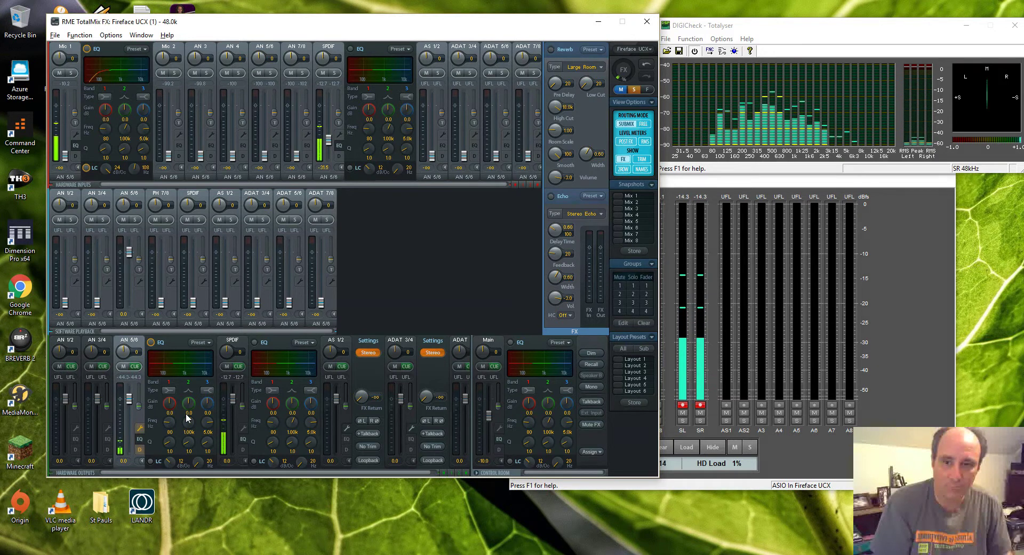
Notch the SPDIF output EQ band 2 down to about -19 dB.
{"action": "left_click", "coordinate": [244, 342]}
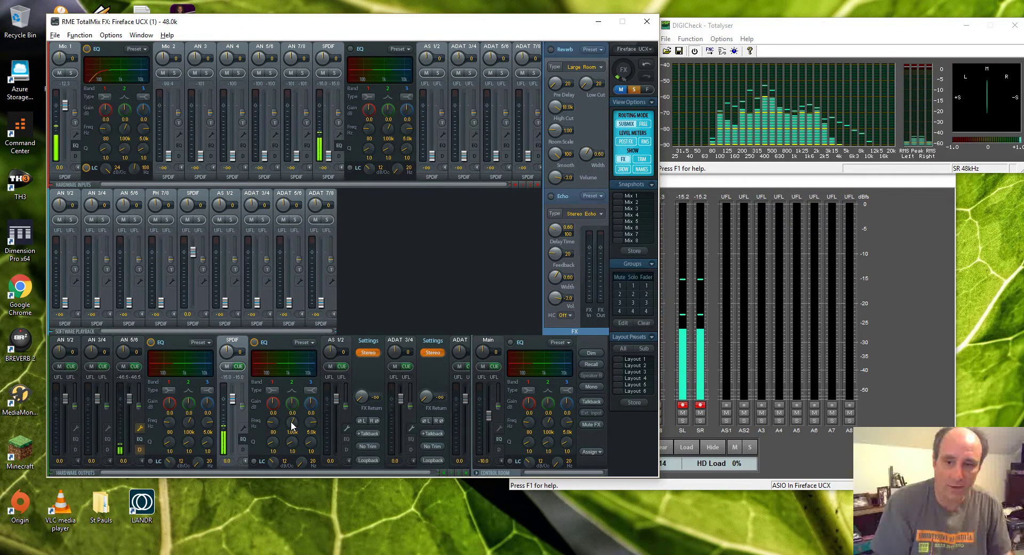
{"action": "left_click_drag", "start_coordinate": [294, 409], "coordinate": [296, 439]}
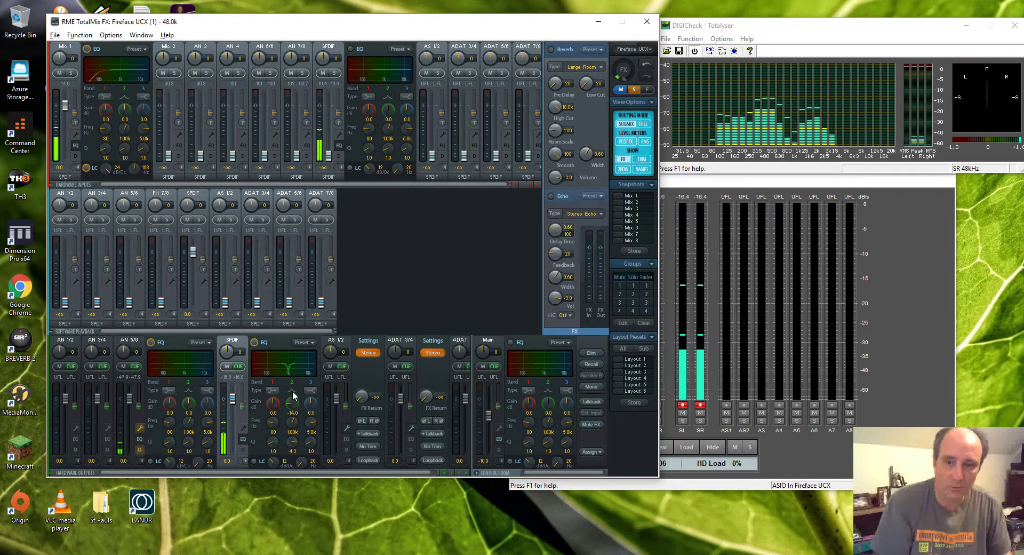
{"action": "left_click_drag", "start_coordinate": [292, 394], "coordinate": [294, 414]}
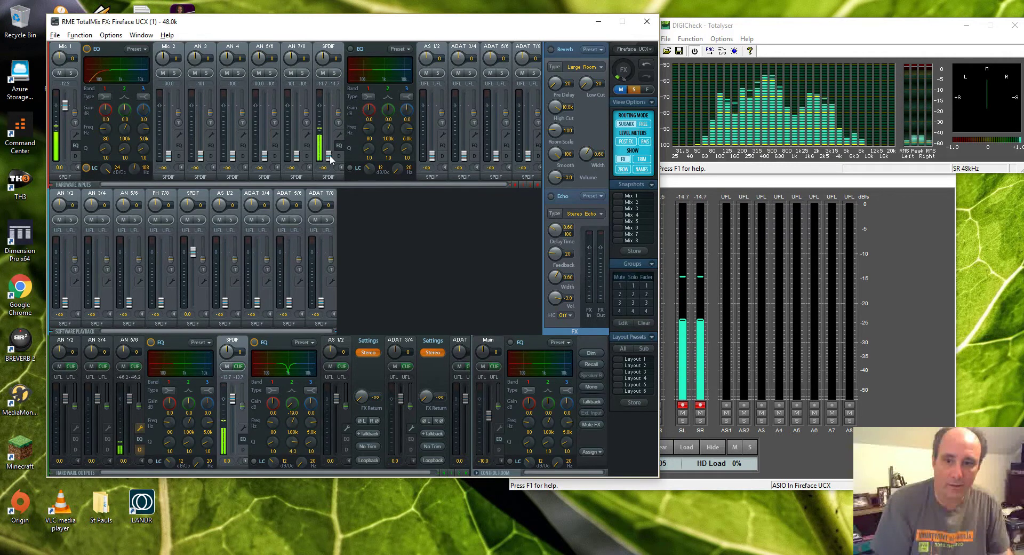
Set the SPDIF return in the AN 5/6 mix to about -22.5 dB.
{"action": "left_click", "coordinate": [132, 340]}
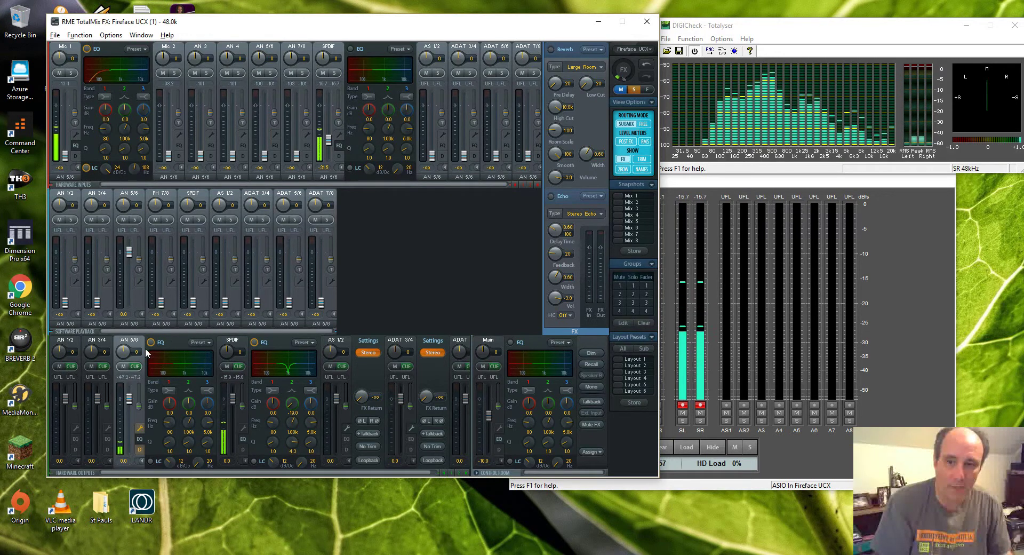
{"action": "left_click_drag", "start_coordinate": [331, 143], "coordinate": [331, 134]}
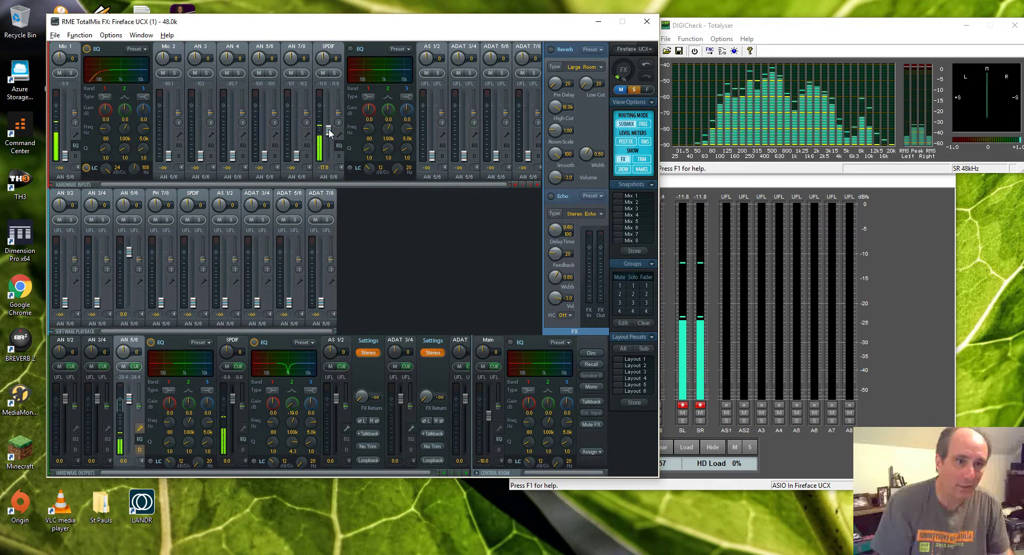
{"action": "left_click_drag", "start_coordinate": [329, 133], "coordinate": [327, 143]}
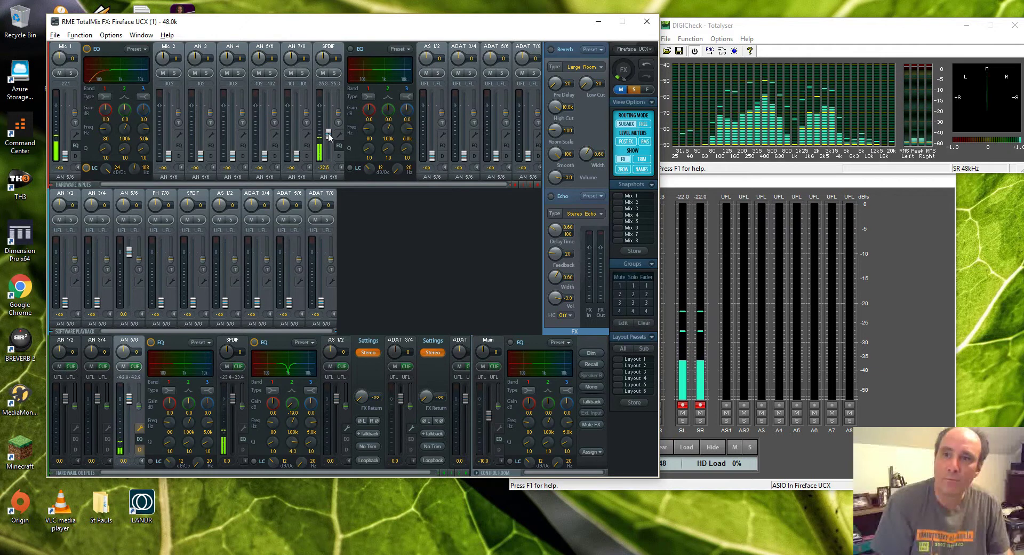
Enable Mic 1 dynamics with expander ratio 2.5 and lower the SPDIF input slightly.
{"action": "left_click", "coordinate": [78, 157]}
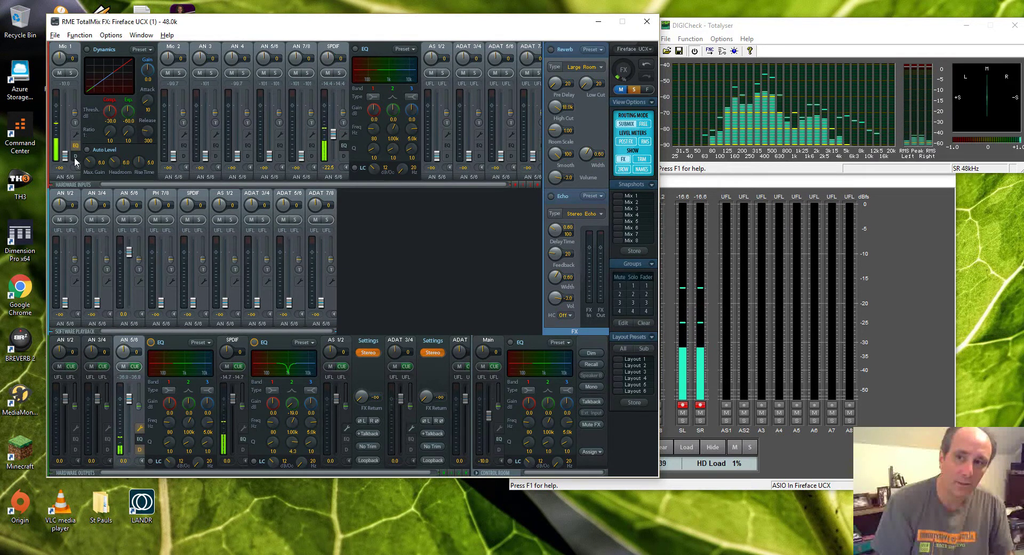
{"action": "left_click", "coordinate": [86, 49]}
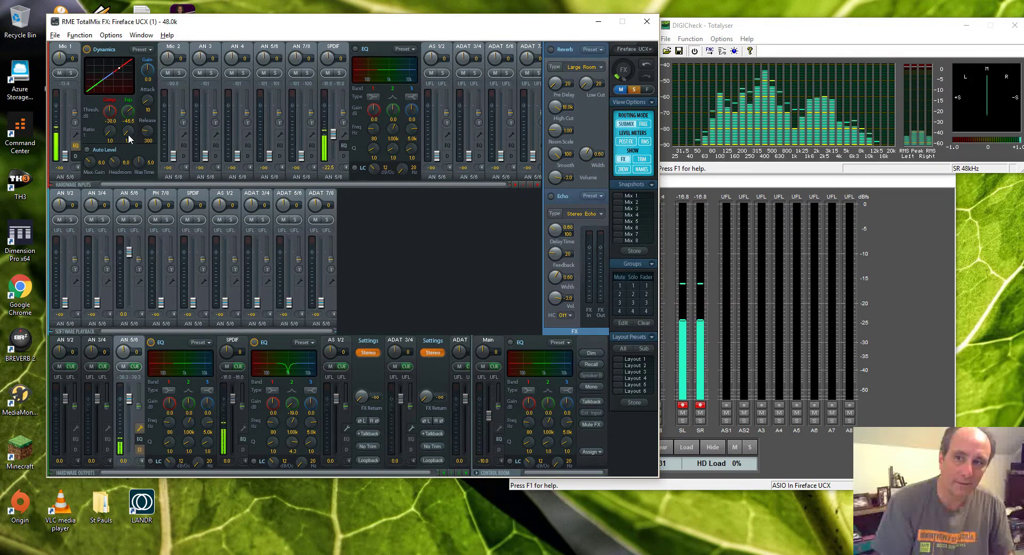
{"action": "left_click_drag", "start_coordinate": [128, 134], "coordinate": [128, 117]}
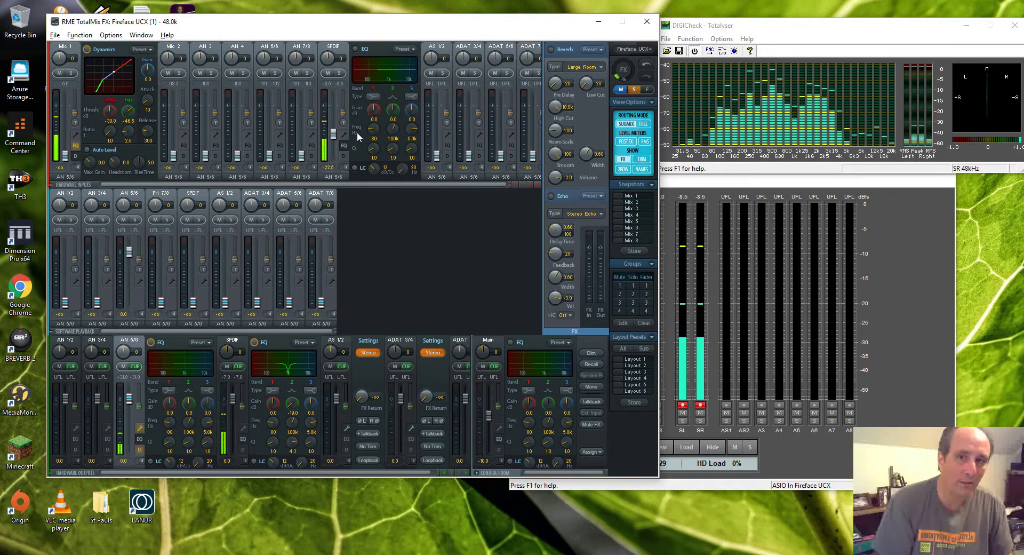
{"action": "left_click_drag", "start_coordinate": [335, 131], "coordinate": [335, 126]}
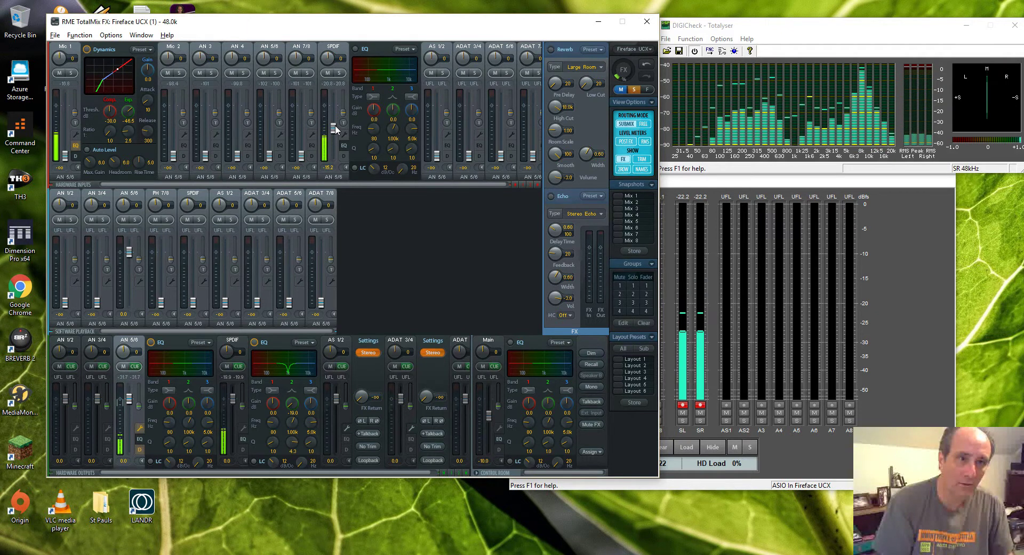
Lower the SPDIF input to about -23 dB and select the SPDIF output submix.
{"action": "left_click_drag", "start_coordinate": [335, 124], "coordinate": [336, 134]}
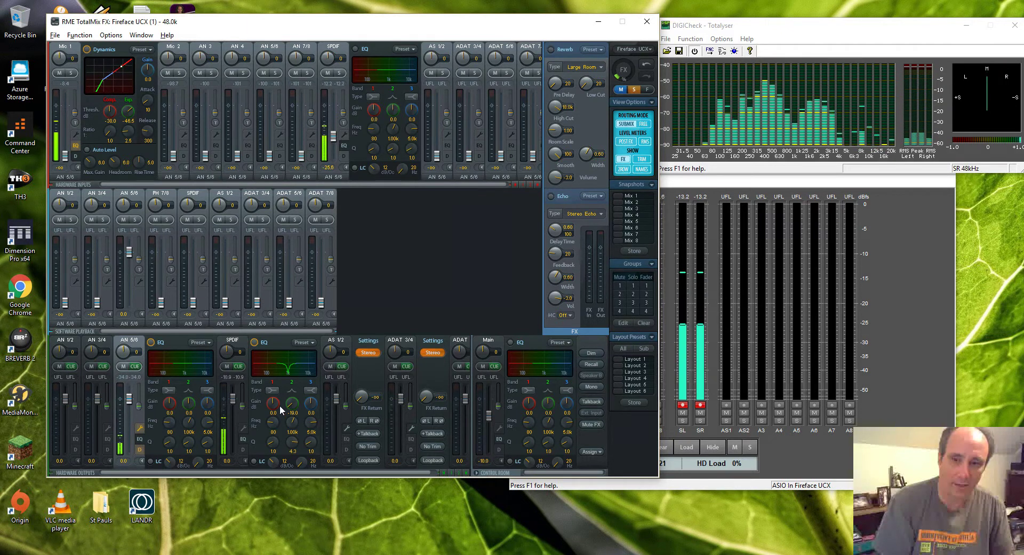
{"action": "left_click", "coordinate": [232, 352]}
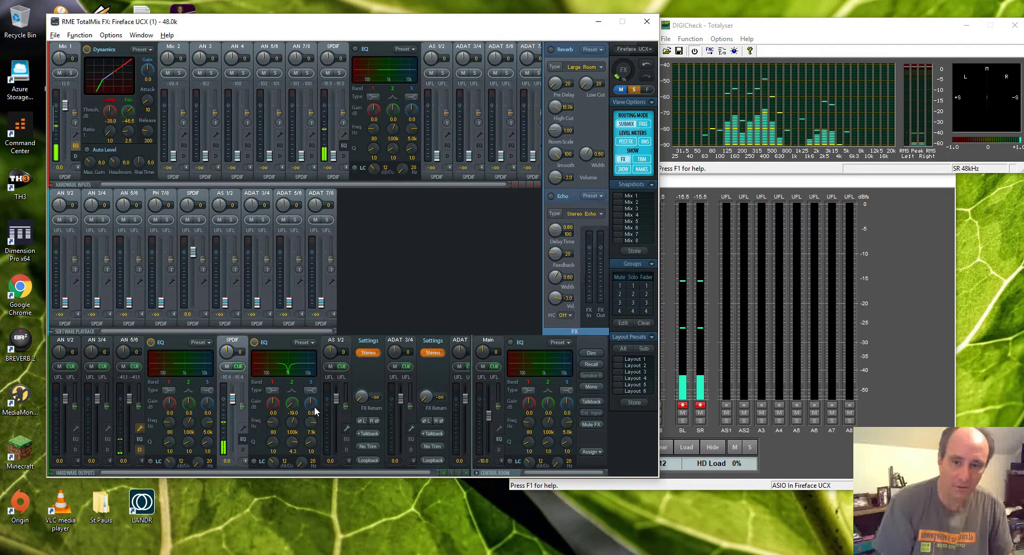
{"action": "scroll", "coordinate": [314, 404], "scroll_direction": "up", "scroll_amount": 2}
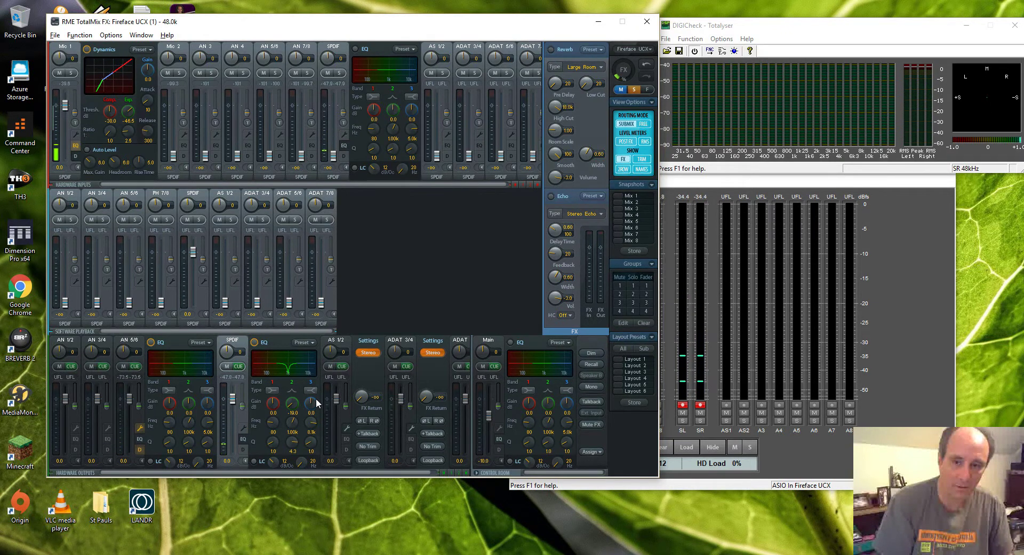
{"action": "scroll", "coordinate": [310, 442], "scroll_direction": "up", "scroll_amount": 4}
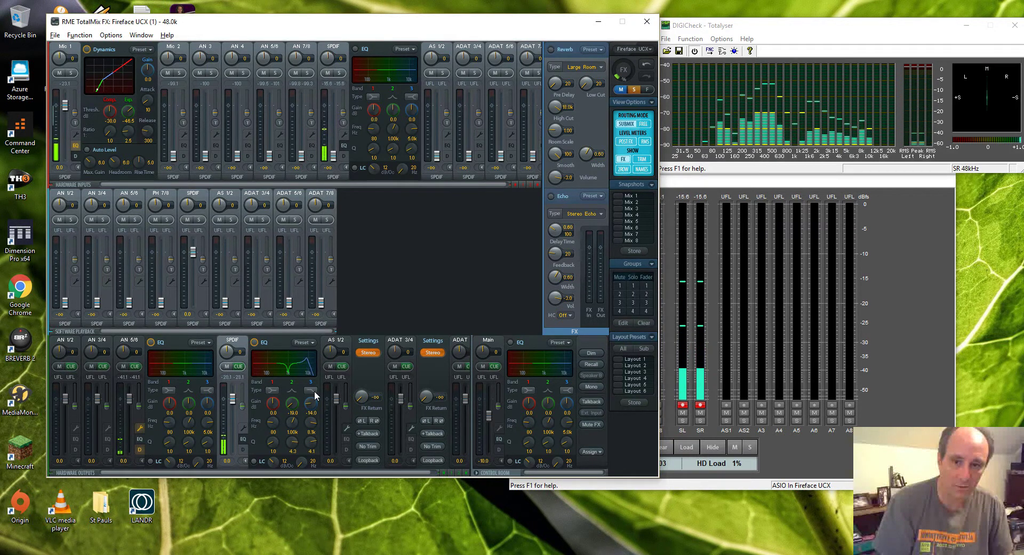
{"action": "scroll", "coordinate": [315, 396], "scroll_direction": "up", "scroll_amount": 3}
{"action": "scroll", "coordinate": [312, 404], "scroll_direction": "down", "scroll_amount": 3}
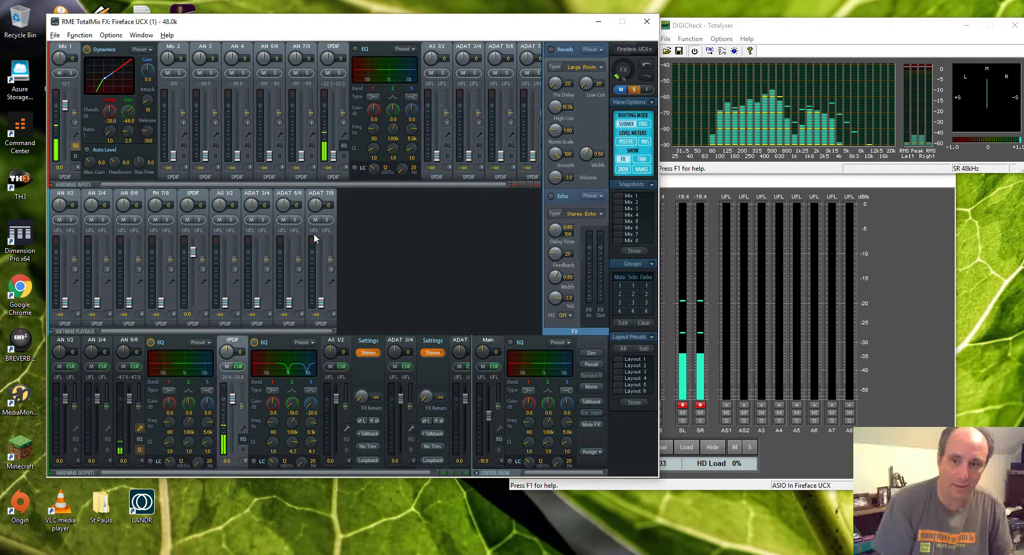
Return to the AN 5/6 mix and settle the SPDIF input fader near -20 dB.
{"action": "left_click", "coordinate": [140, 343]}
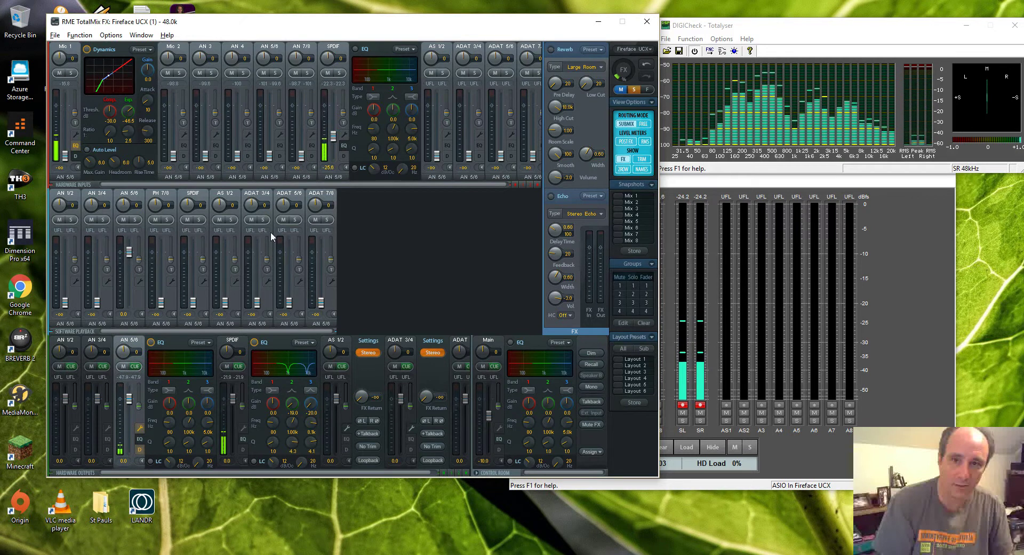
{"action": "left_click_drag", "start_coordinate": [335, 134], "coordinate": [335, 127]}
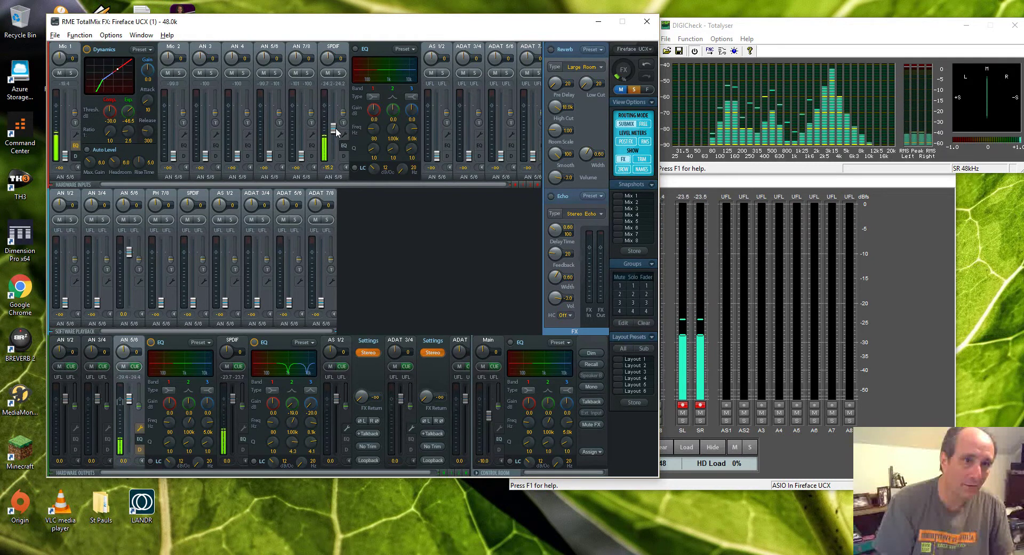
{"action": "left_click_drag", "start_coordinate": [335, 127], "coordinate": [338, 132]}
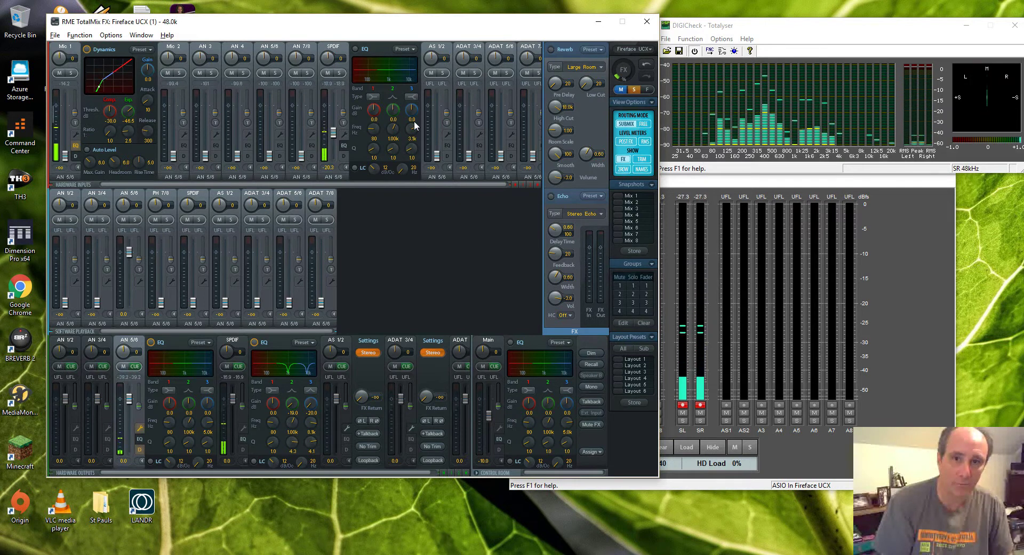
Cut SPDIF input EQ band 3 to -20 dB and ride the SPDIF input toward -10 dB.
{"action": "left_click_drag", "start_coordinate": [411, 116], "coordinate": [407, 120]}
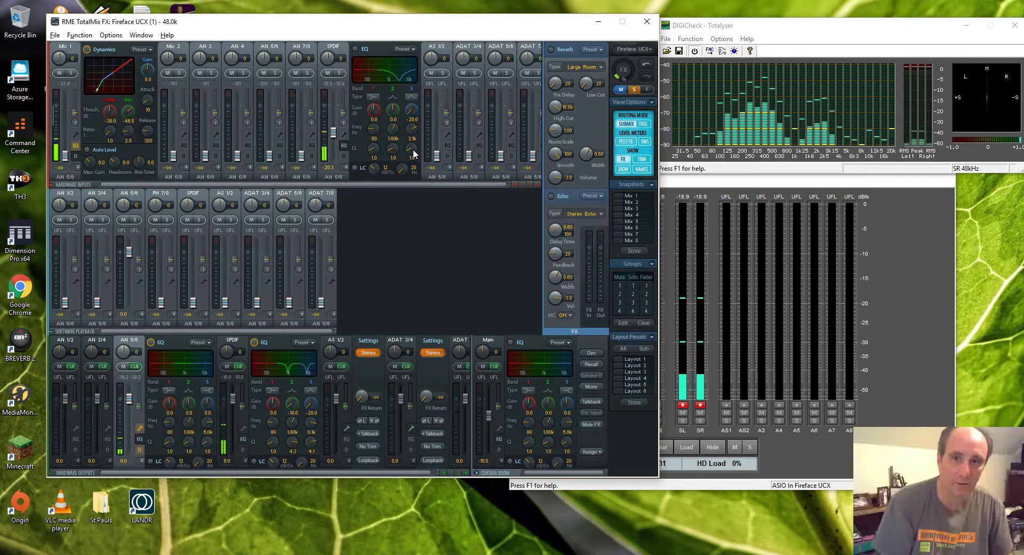
{"action": "left_click_drag", "start_coordinate": [414, 120], "coordinate": [417, 115]}
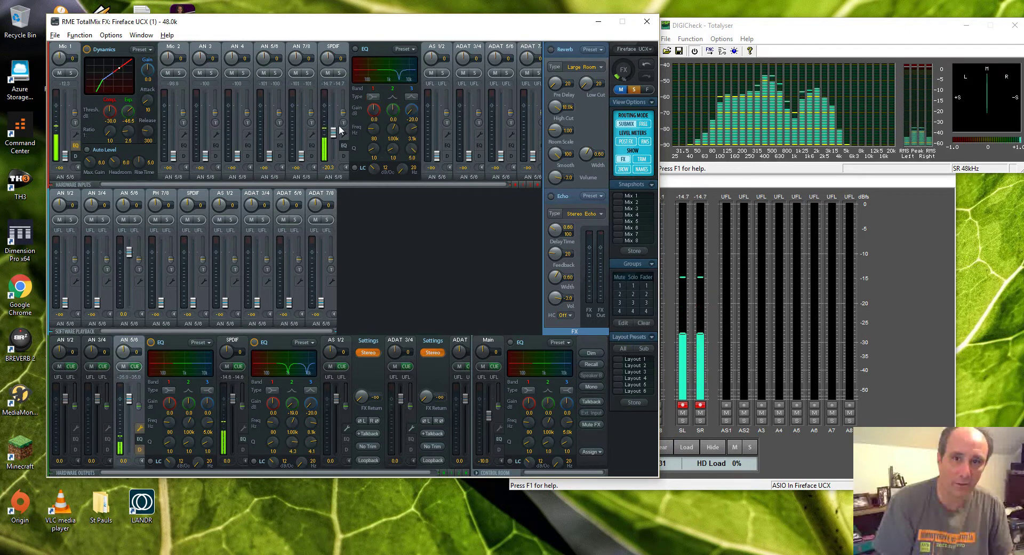
{"action": "left_click_drag", "start_coordinate": [335, 132], "coordinate": [338, 125]}
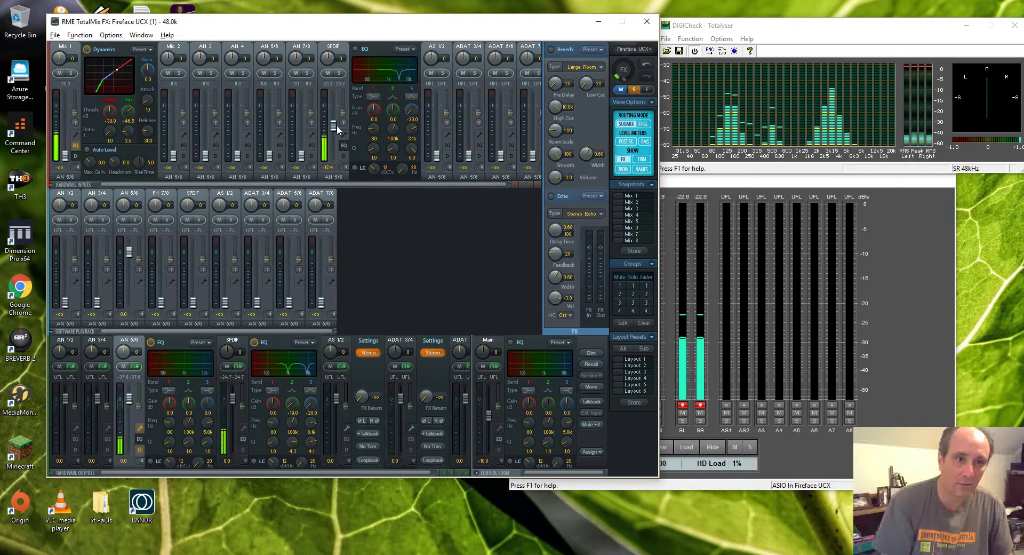
{"action": "left_click_drag", "start_coordinate": [337, 125], "coordinate": [340, 132]}
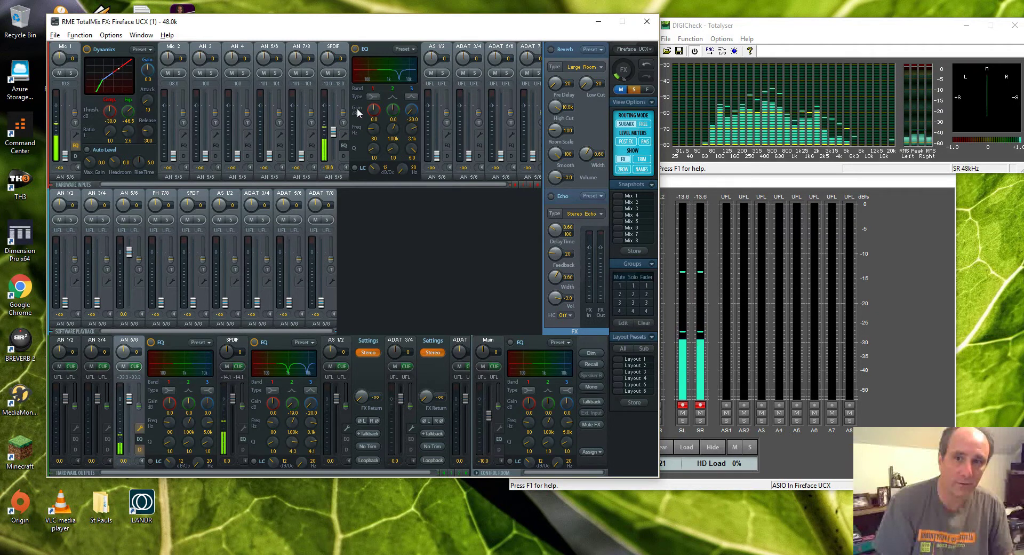
{"action": "left_click_drag", "start_coordinate": [335, 133], "coordinate": [332, 130]}
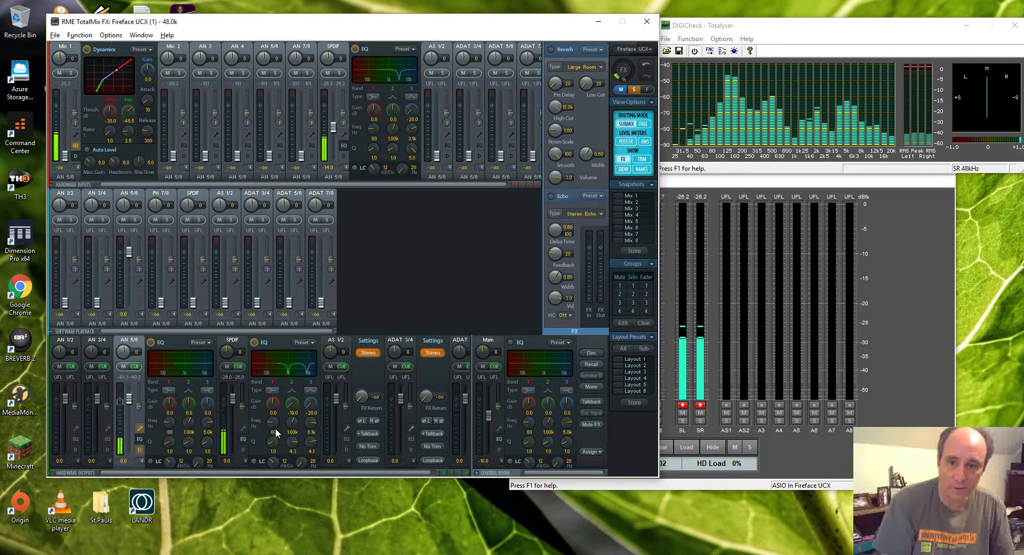
Set SPDIF output EQ band 1 to 97 Hz at -20 dB, low cut slope 24, then disable low cut.
{"action": "left_click_drag", "start_coordinate": [275, 423], "coordinate": [277, 407]}
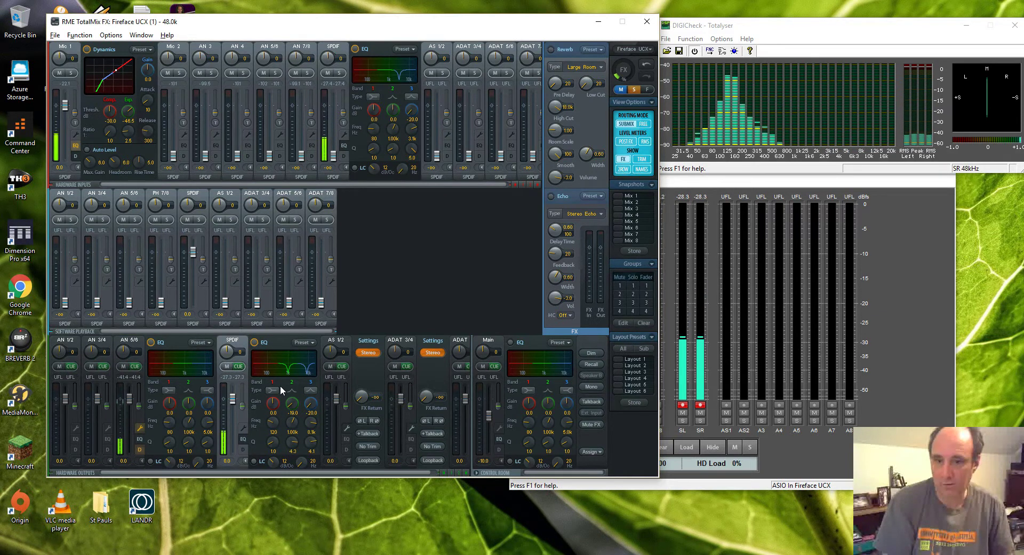
{"action": "left_click_drag", "start_coordinate": [275, 408], "coordinate": [280, 461]}
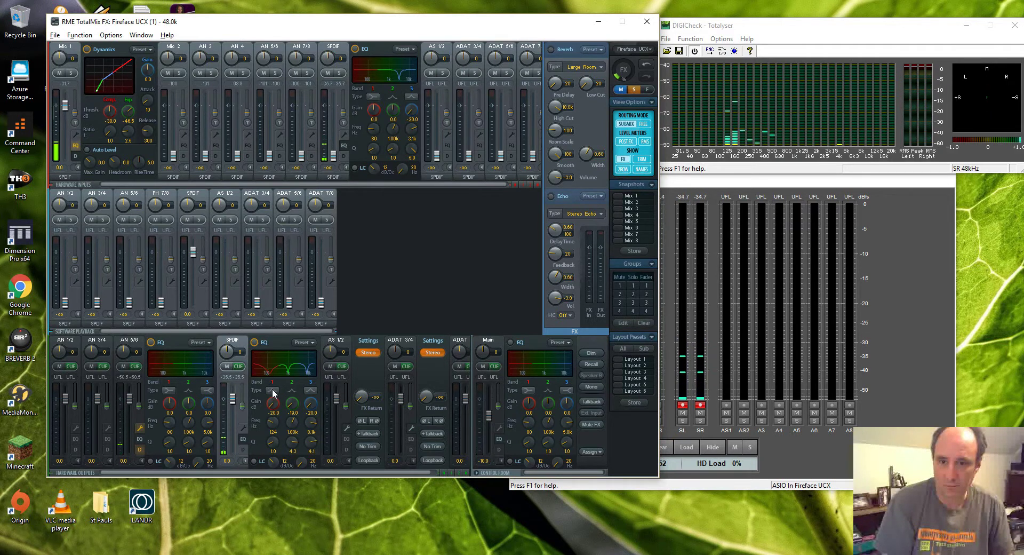
{"action": "left_click_drag", "start_coordinate": [273, 460], "coordinate": [272, 444]}
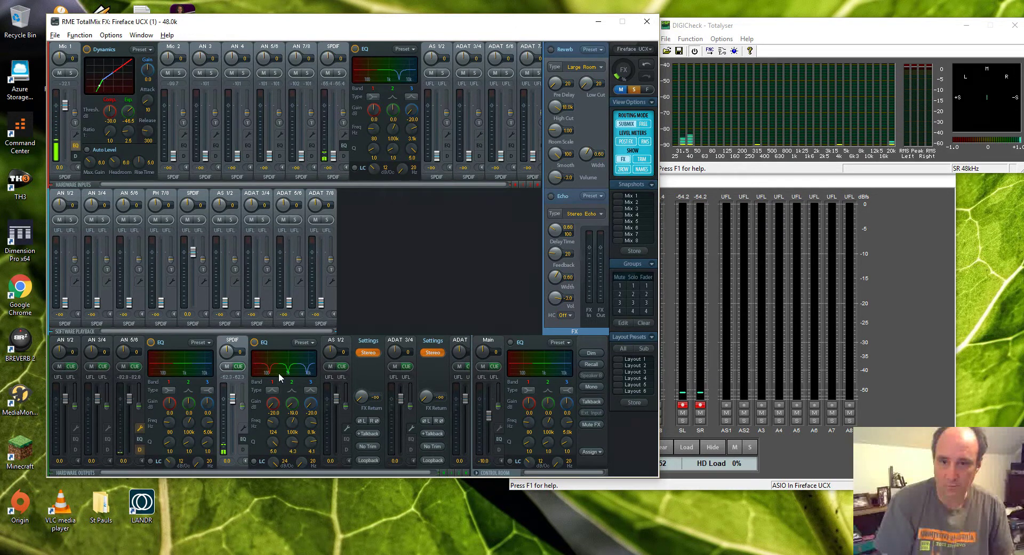
{"action": "left_click", "coordinate": [255, 342]}
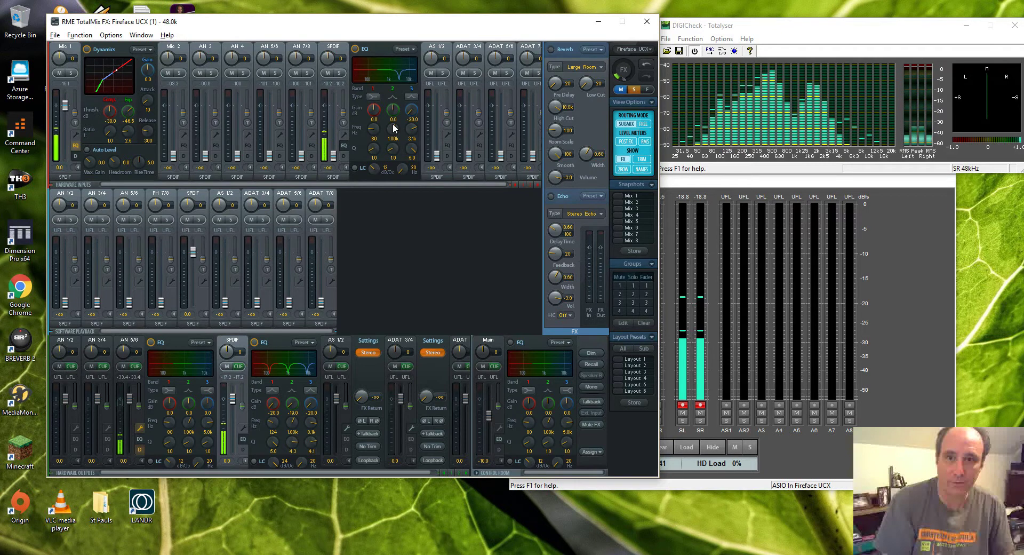
Notch the SPDIF input's band 2 at about 520 Hz, then reselect the AN 5/6 output mix.
{"action": "left_click_drag", "start_coordinate": [393, 128], "coordinate": [393, 156]}
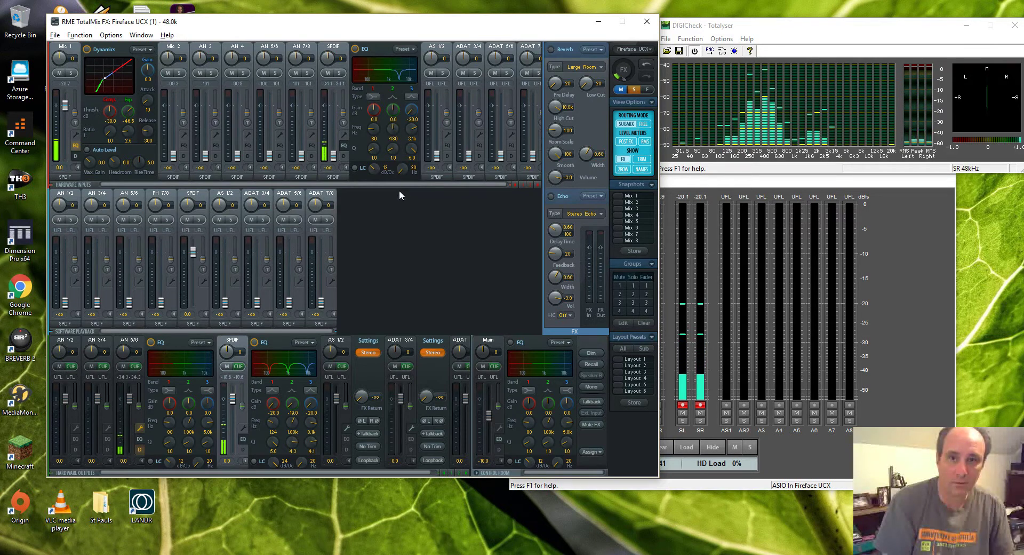
{"action": "left_click_drag", "start_coordinate": [399, 189], "coordinate": [401, 186]}
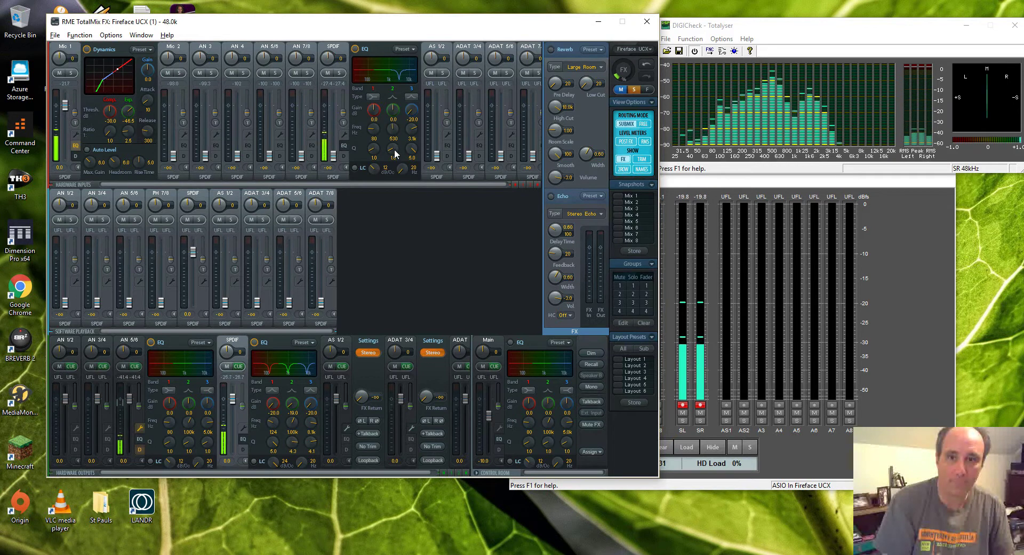
{"action": "left_click_drag", "start_coordinate": [392, 110], "coordinate": [399, 151]}
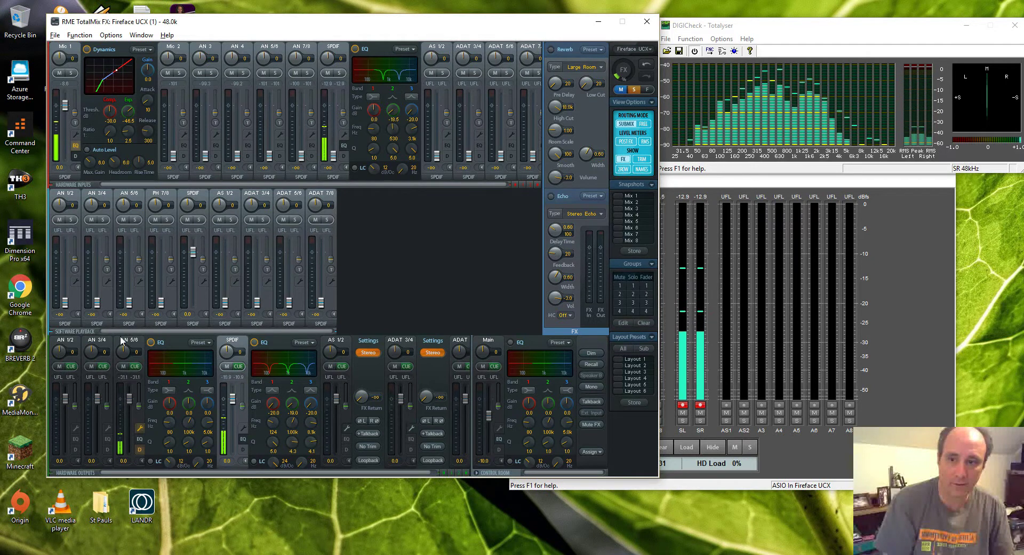
{"action": "left_click", "coordinate": [133, 345]}
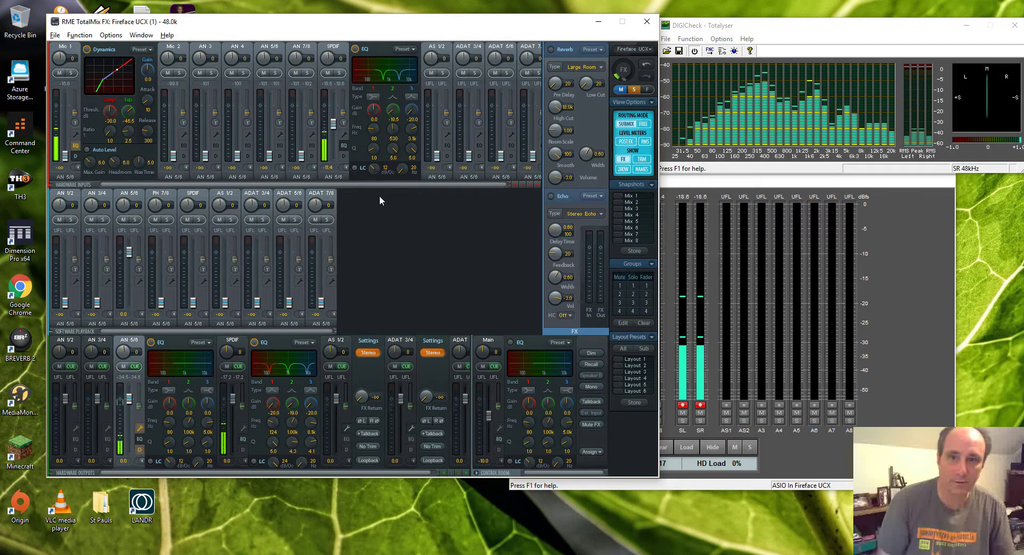
Lower the SPDIF input fader to about -14.6 dB and check the SPDIF output mix before returning to AN 5/6.
{"action": "left_click_drag", "start_coordinate": [336, 127], "coordinate": [335, 132]}
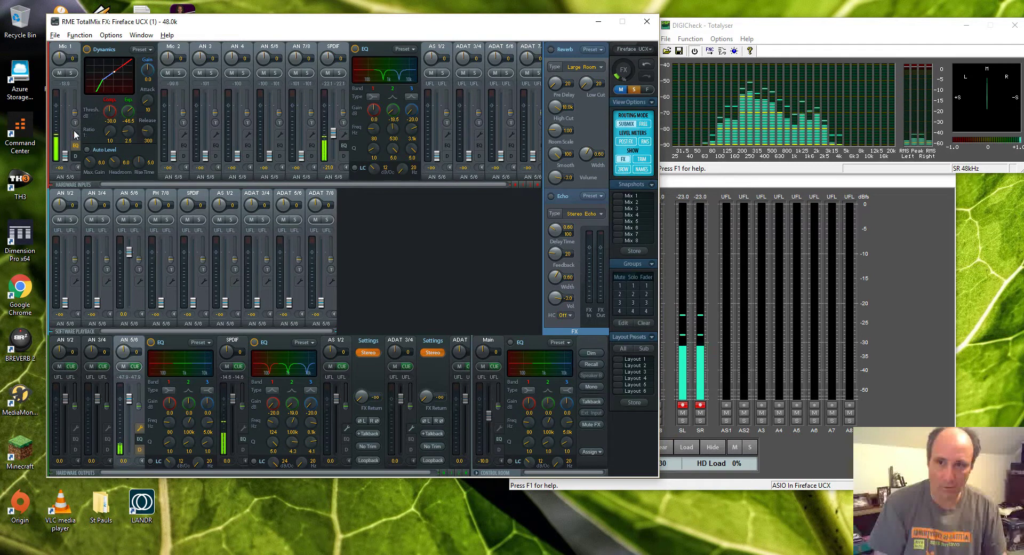
{"action": "left_click", "coordinate": [232, 341]}
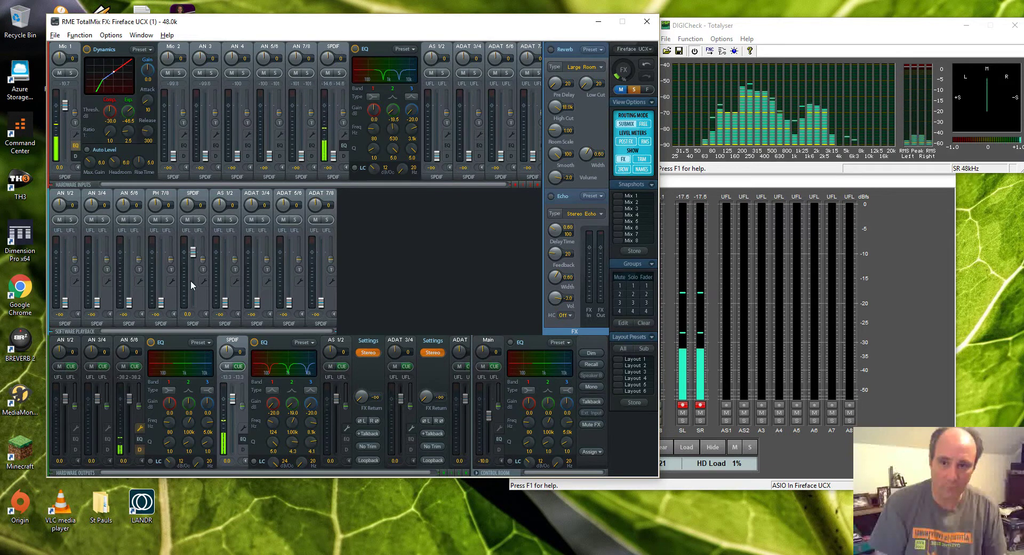
{"action": "left_click", "coordinate": [132, 338]}
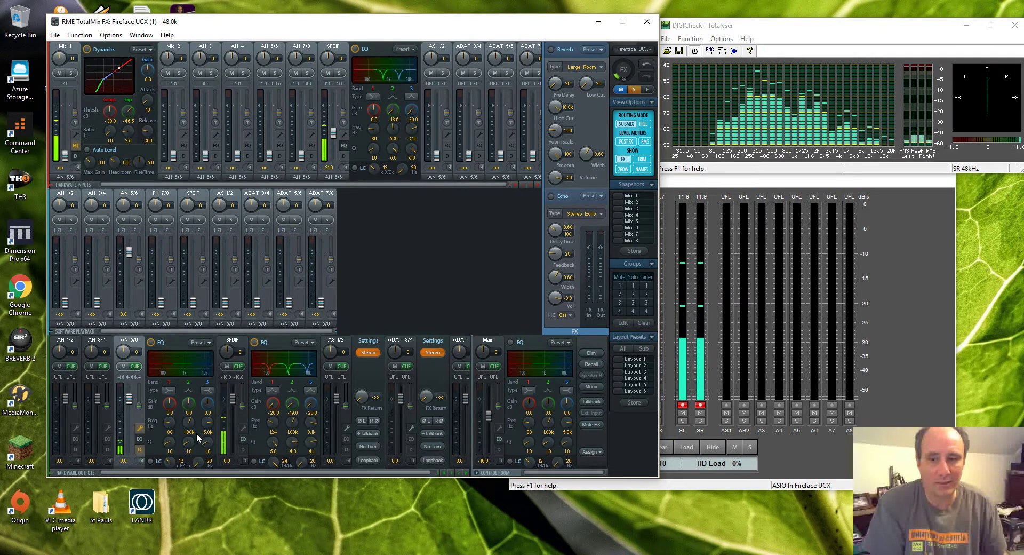
Show the AN 5/6 output's Dynamics panel, with its -65 dB expander threshold, instead of its EQ.
{"action": "left_click", "coordinate": [142, 448]}
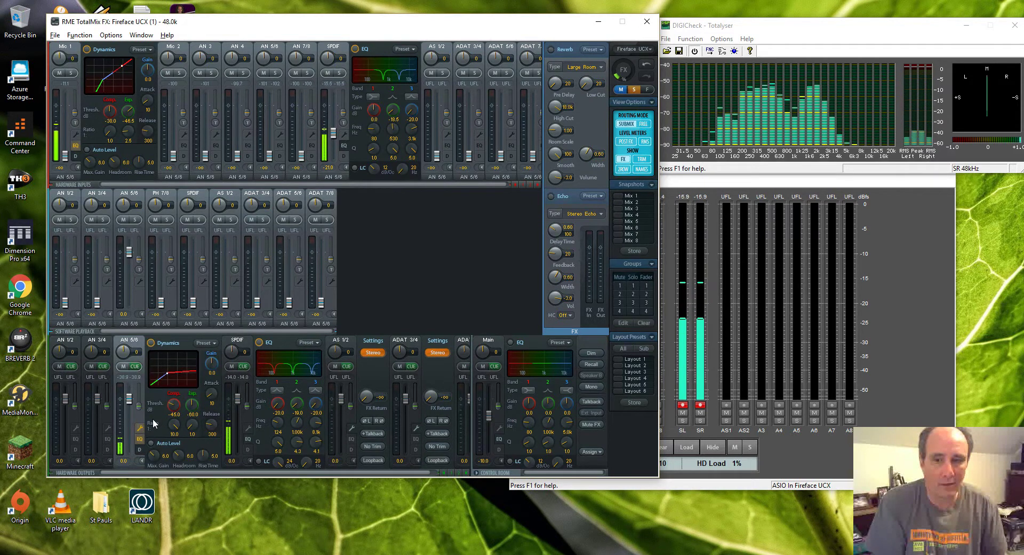